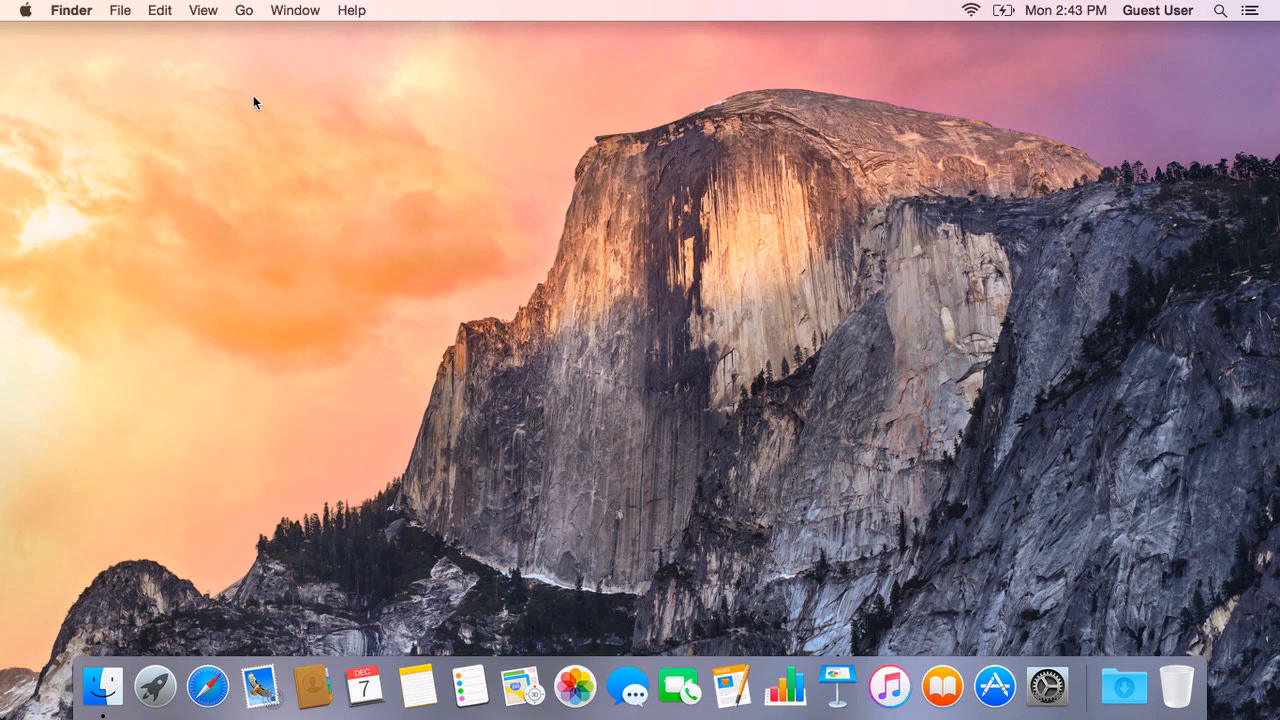
# Step: Launch Google Drive from the Applications folder and begin its setup
pyautogui.click(245, 14)
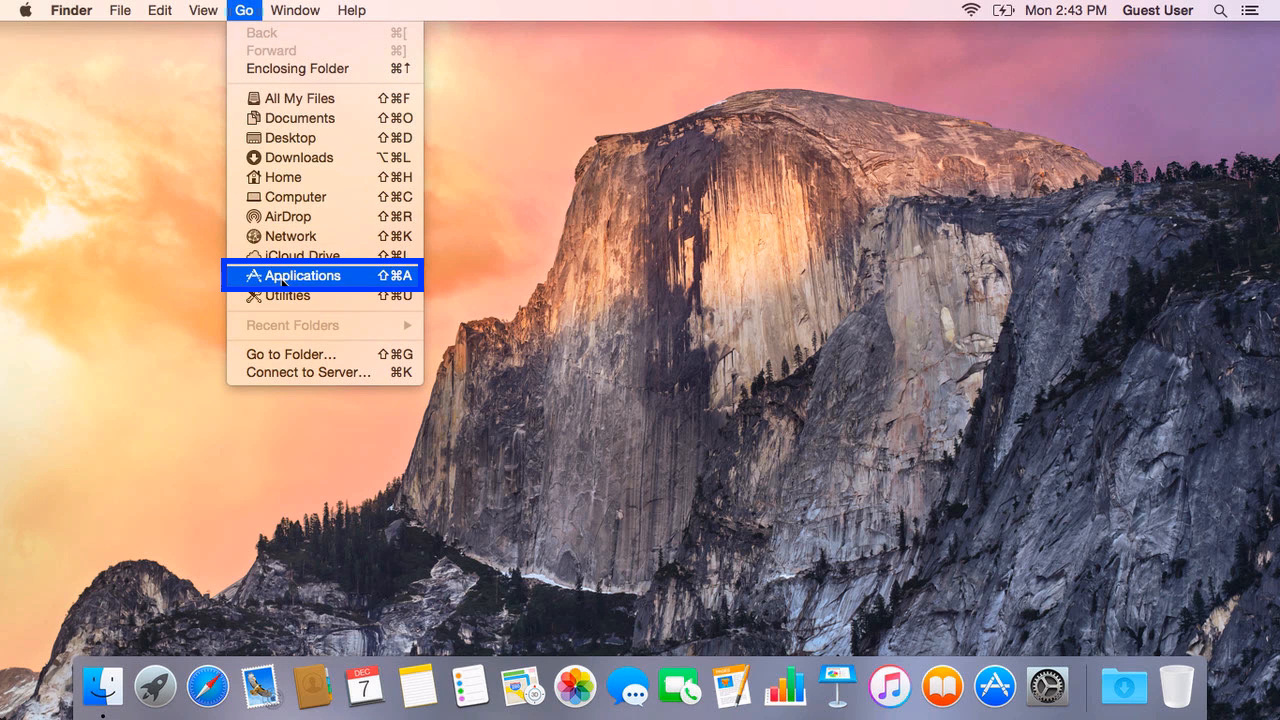
pyautogui.click(283, 283)
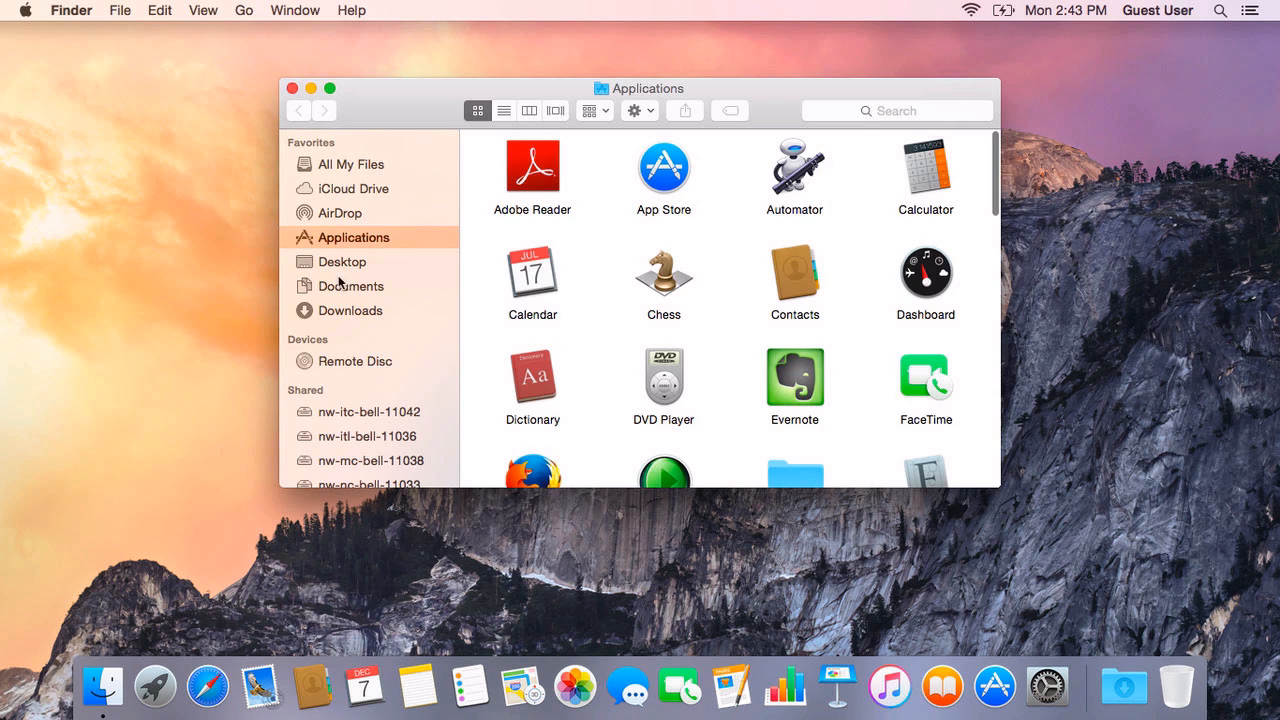
pyautogui.scroll(-5, 702, 361)
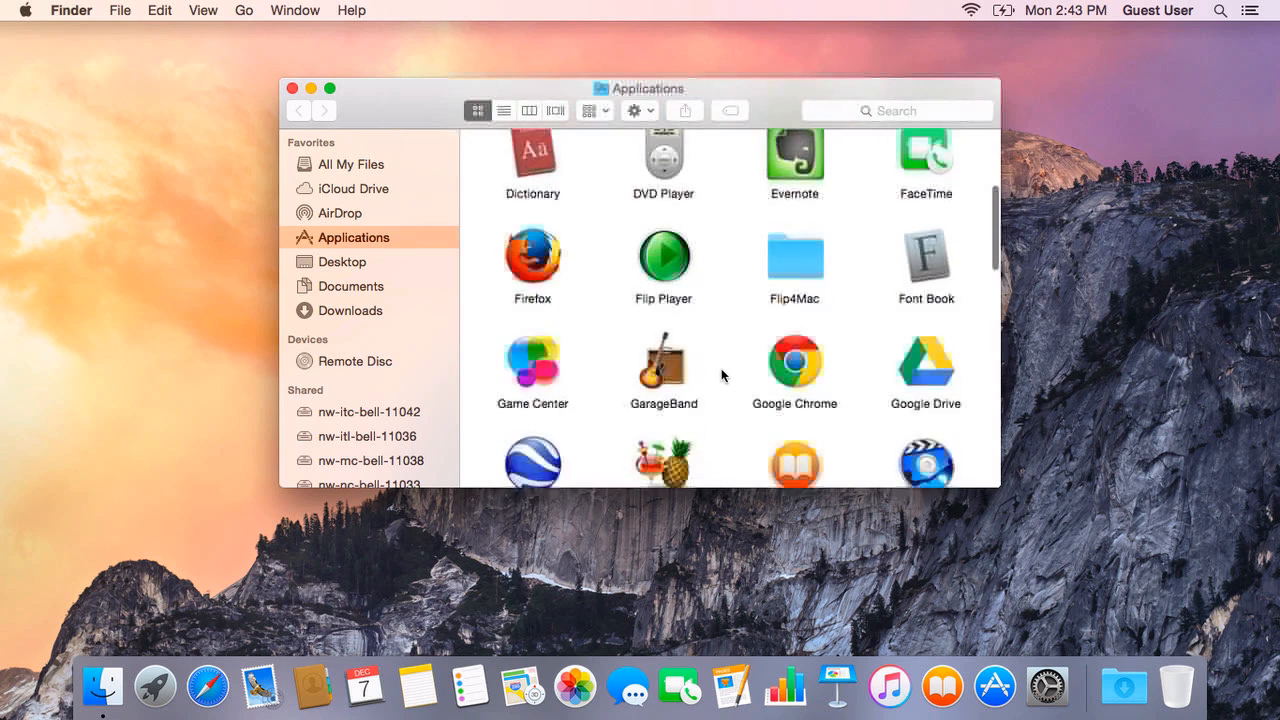
pyautogui.scroll(-2, 722, 375)
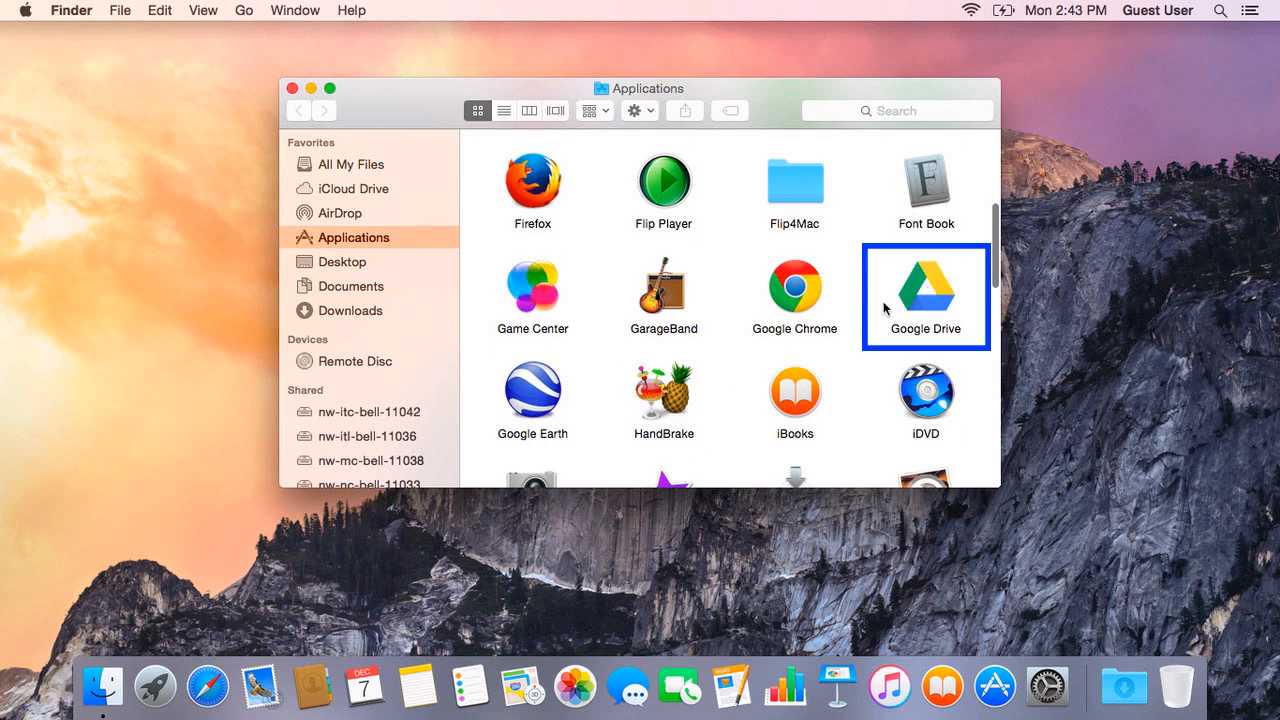
pyautogui.click(943, 307)
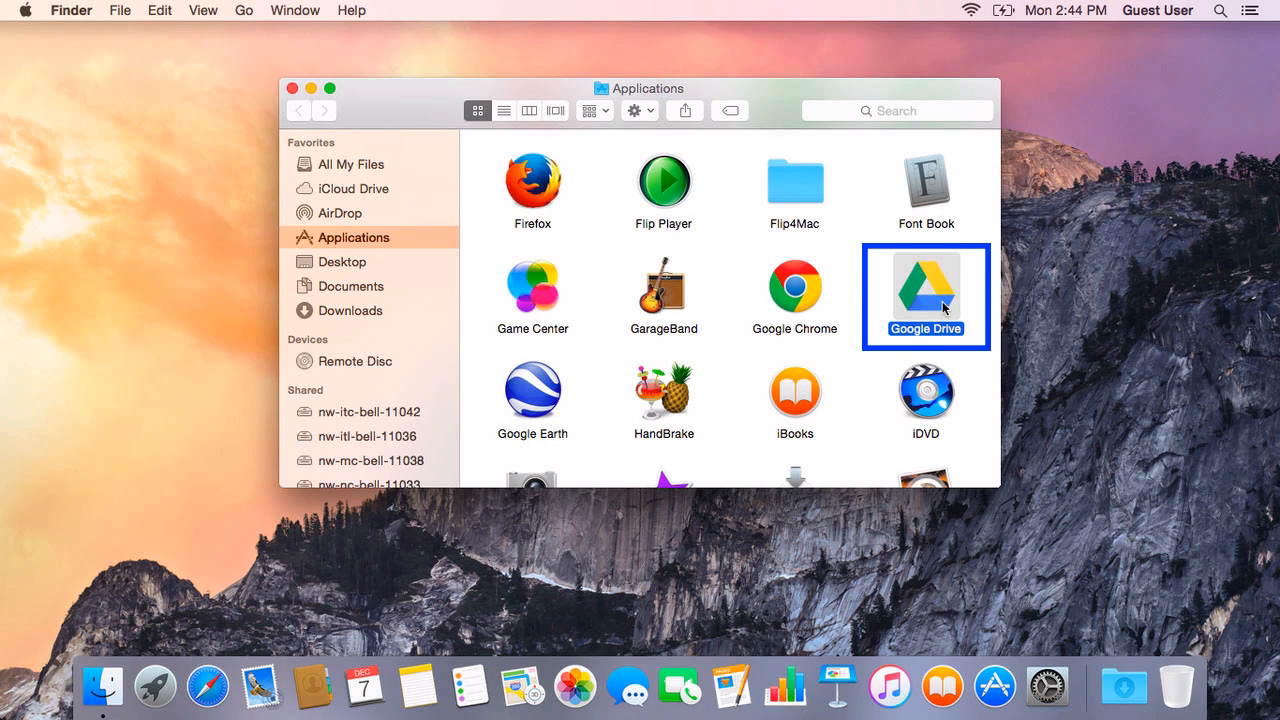
pyautogui.doubleClick(943, 305)
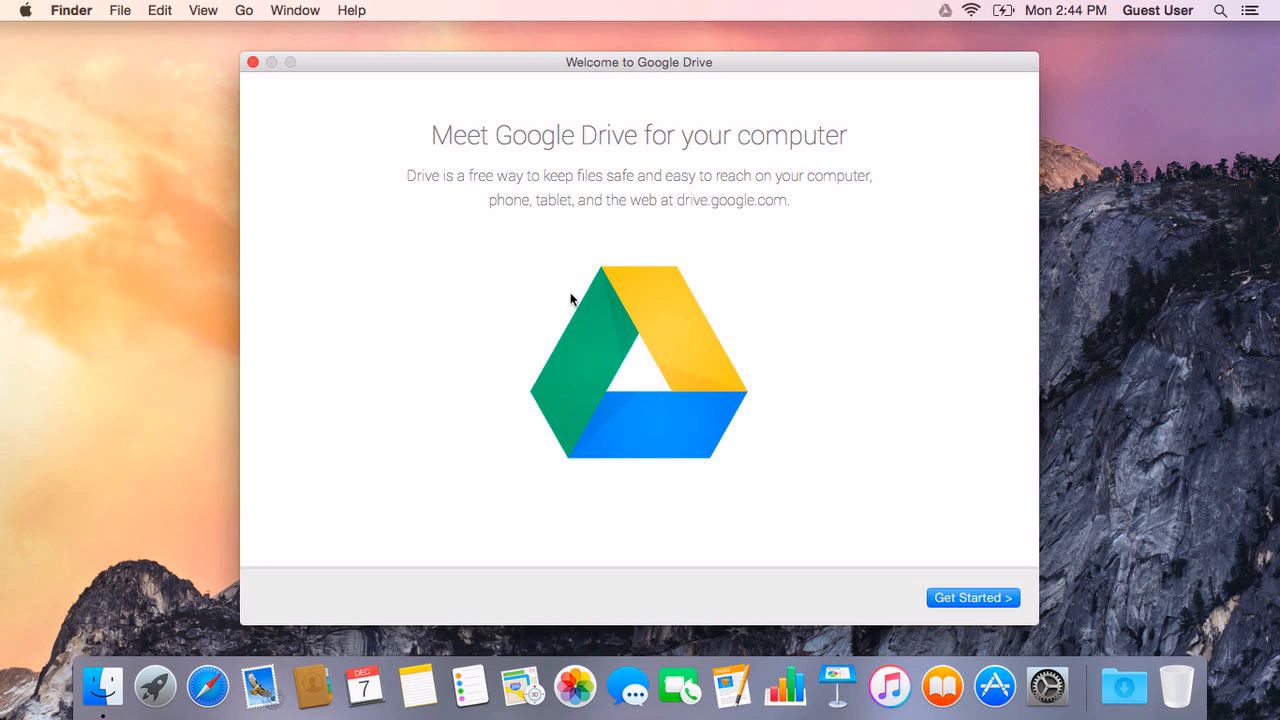
pyautogui.click(975, 598)
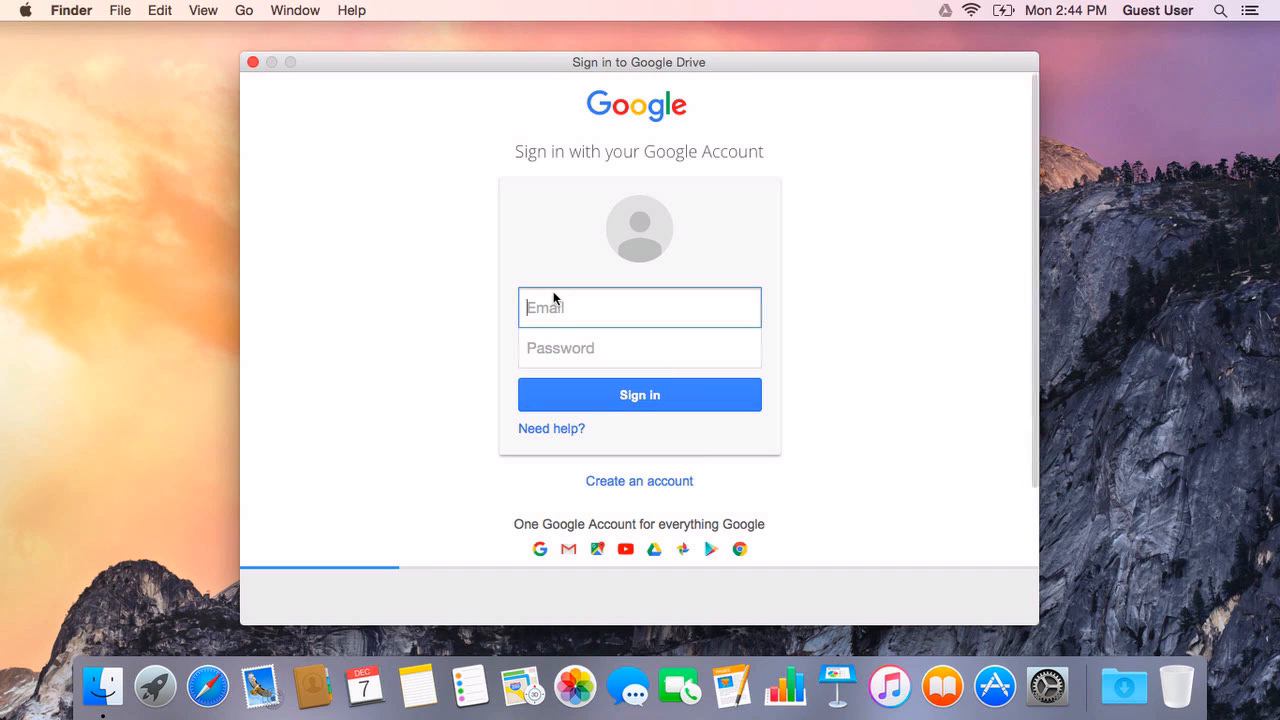
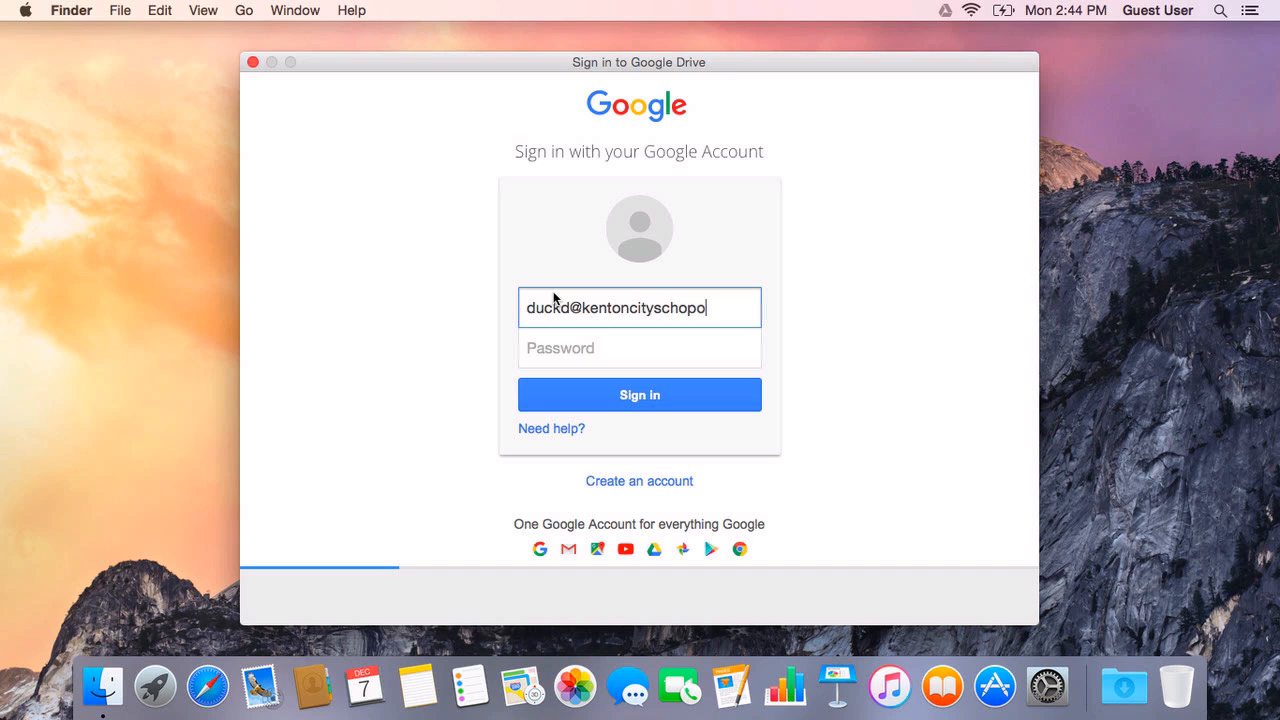
# Step: Enter the account e-mail address and password in the Google Drive sign-in form
pyautogui.press('Tab')
pyautogui.write('•••••')
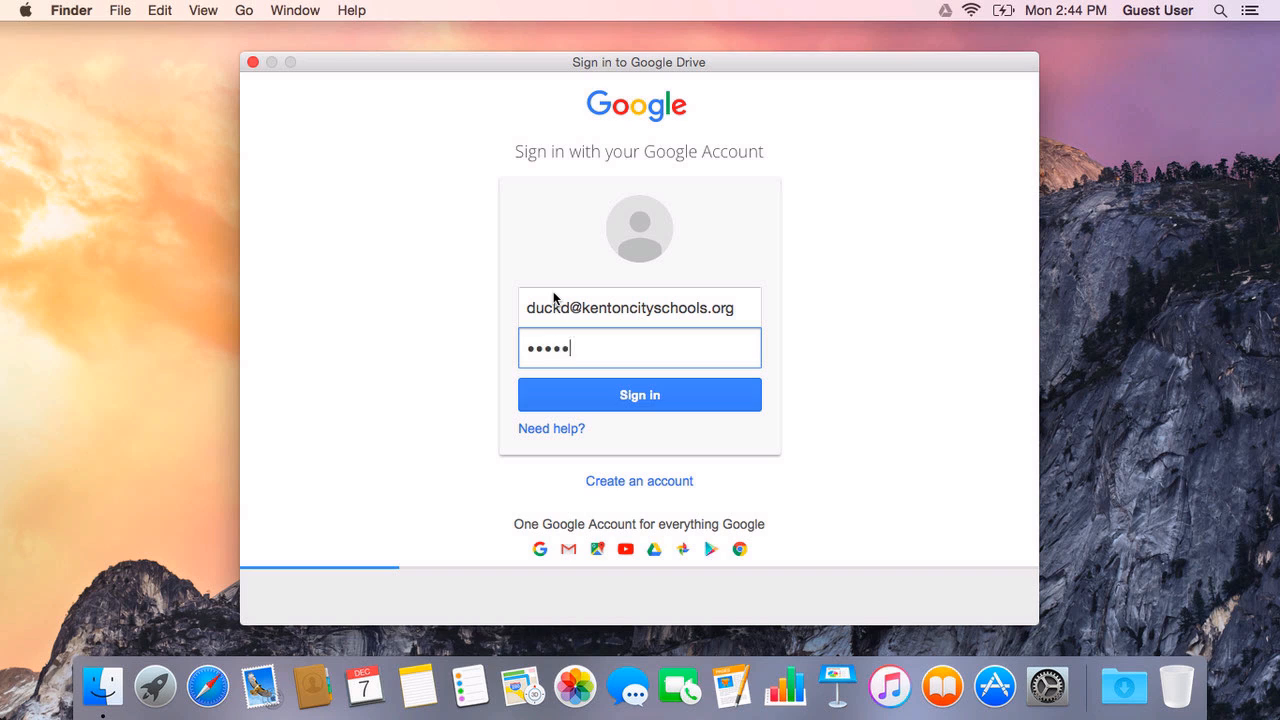
pyautogui.write('•••••')
# Step: Sign in, view the home folder in Finder, then advance the wizard to Step 2 of 4
pyautogui.click(634, 398)
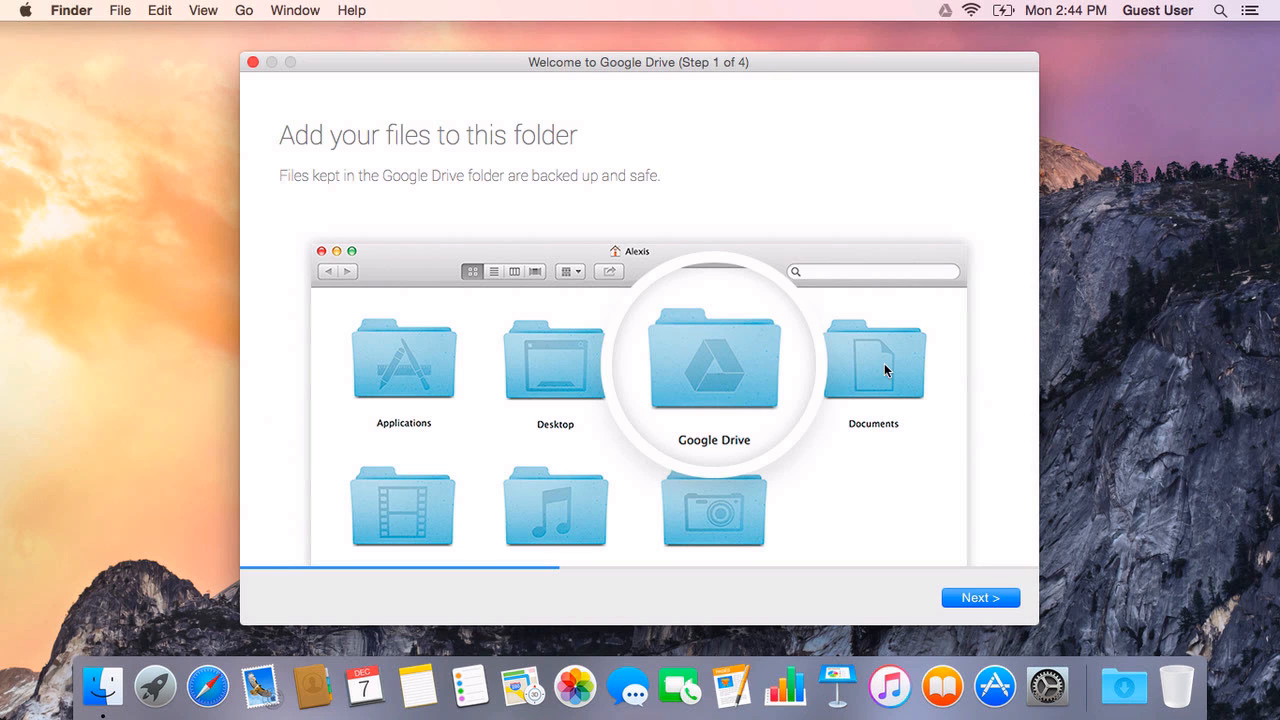
pyautogui.moveTo(720, 74); pyautogui.dragTo(856, 67)
pyautogui.click(370, 95)
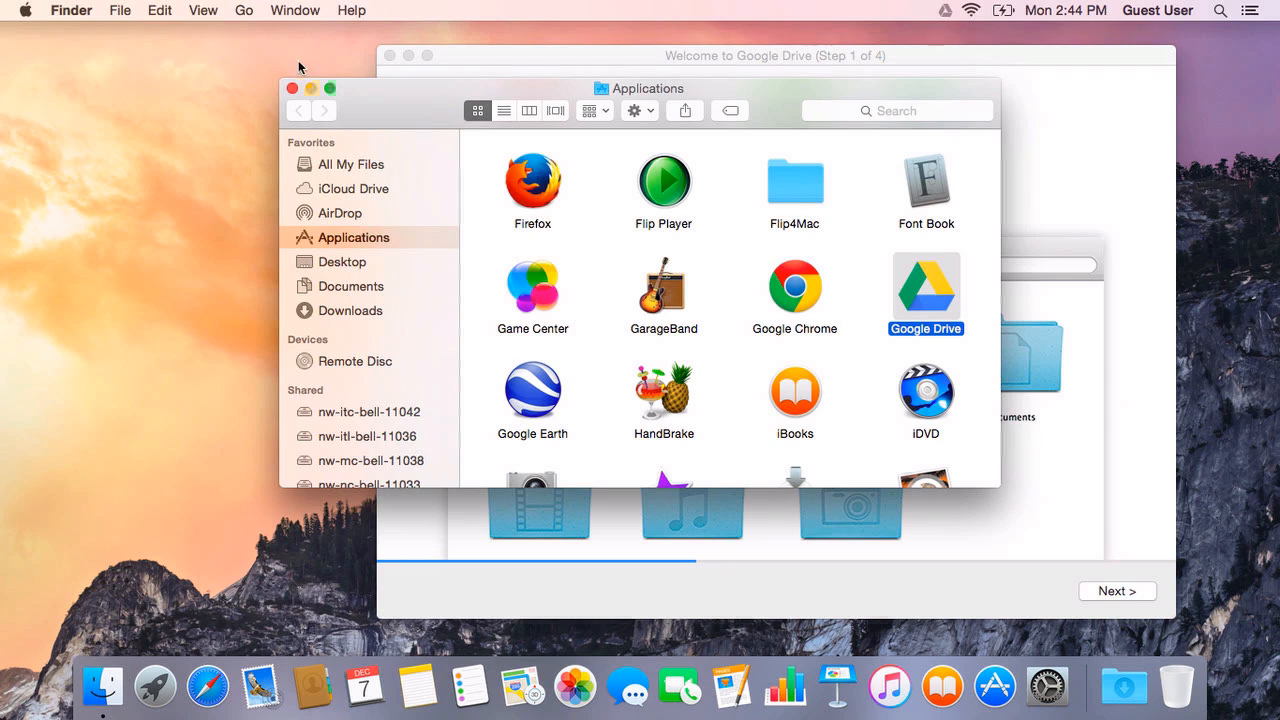
pyautogui.click(244, 12)
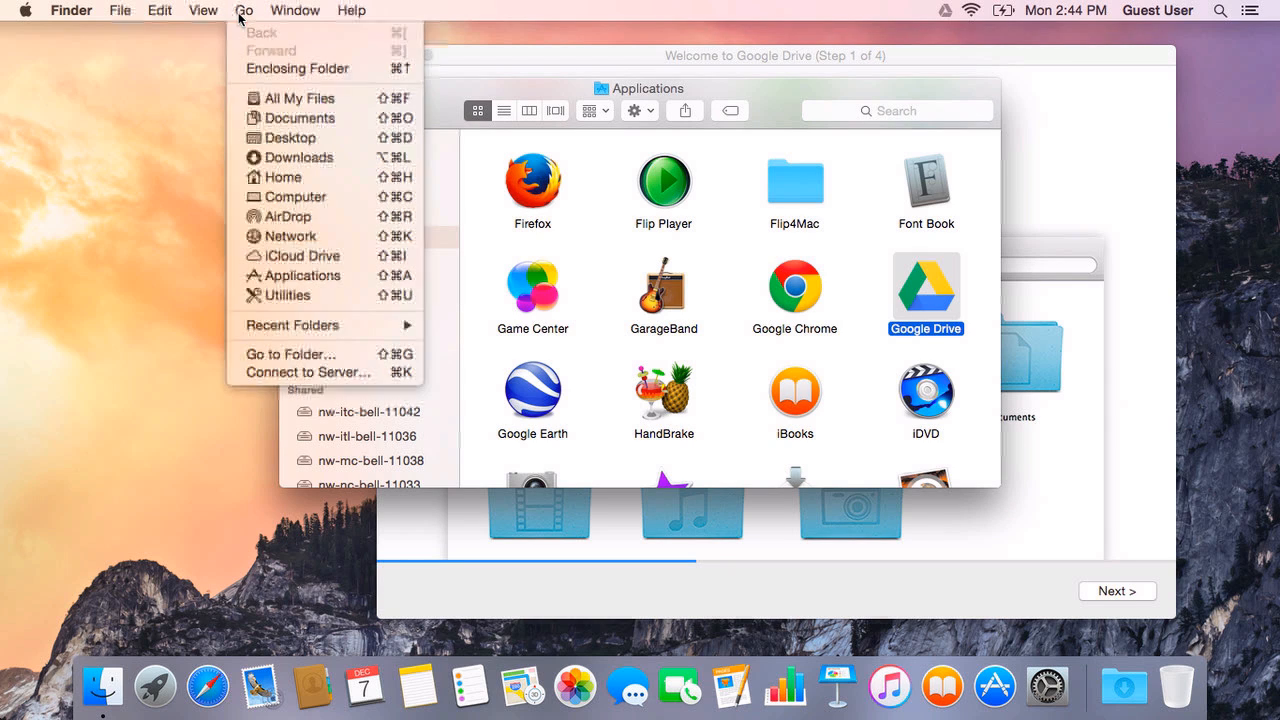
pyautogui.click(270, 177)
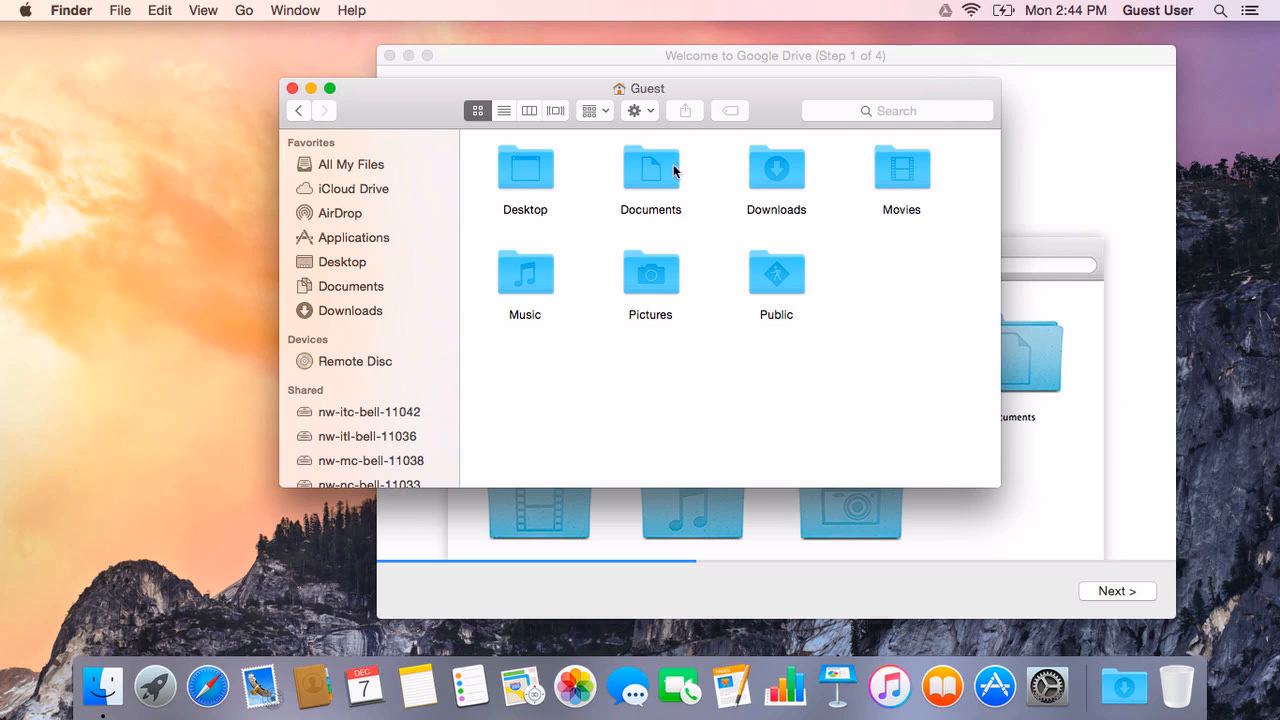
pyautogui.click(1097, 162)
pyautogui.click(1114, 592)
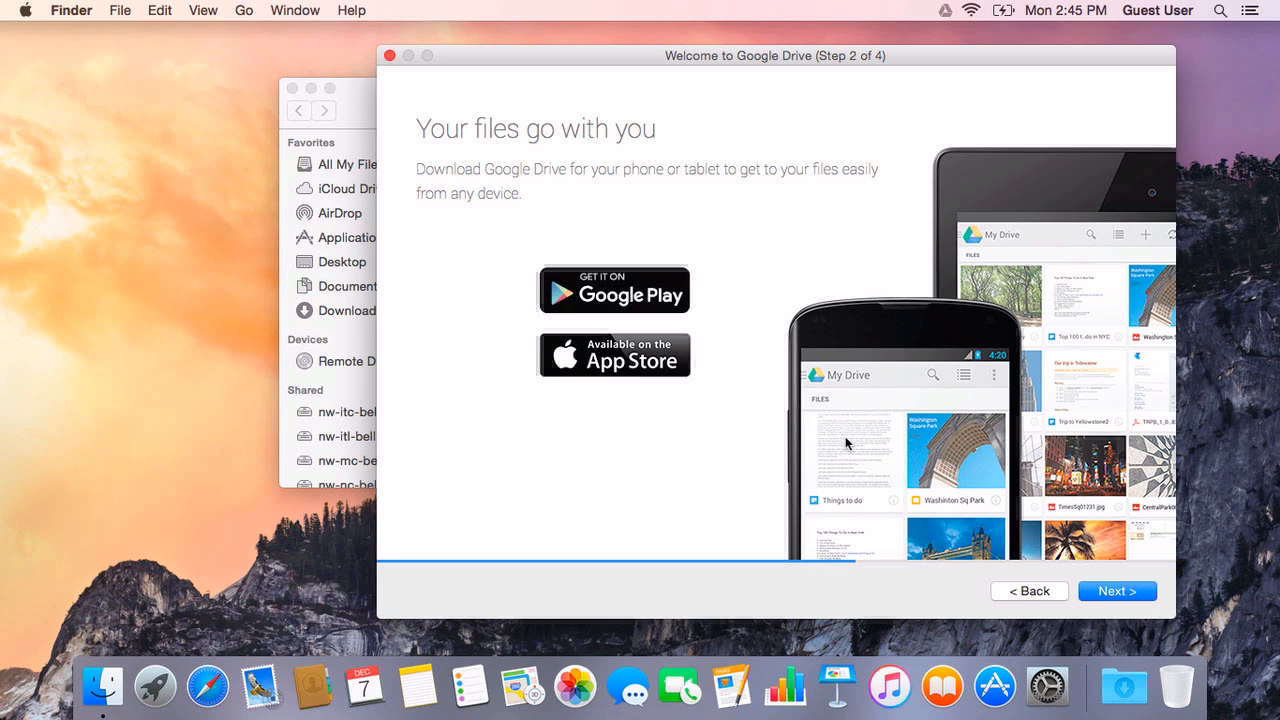
# Step: Step through the file-sharing and final setup pages and finish the Google Drive wizard
pyautogui.click(1137, 592)
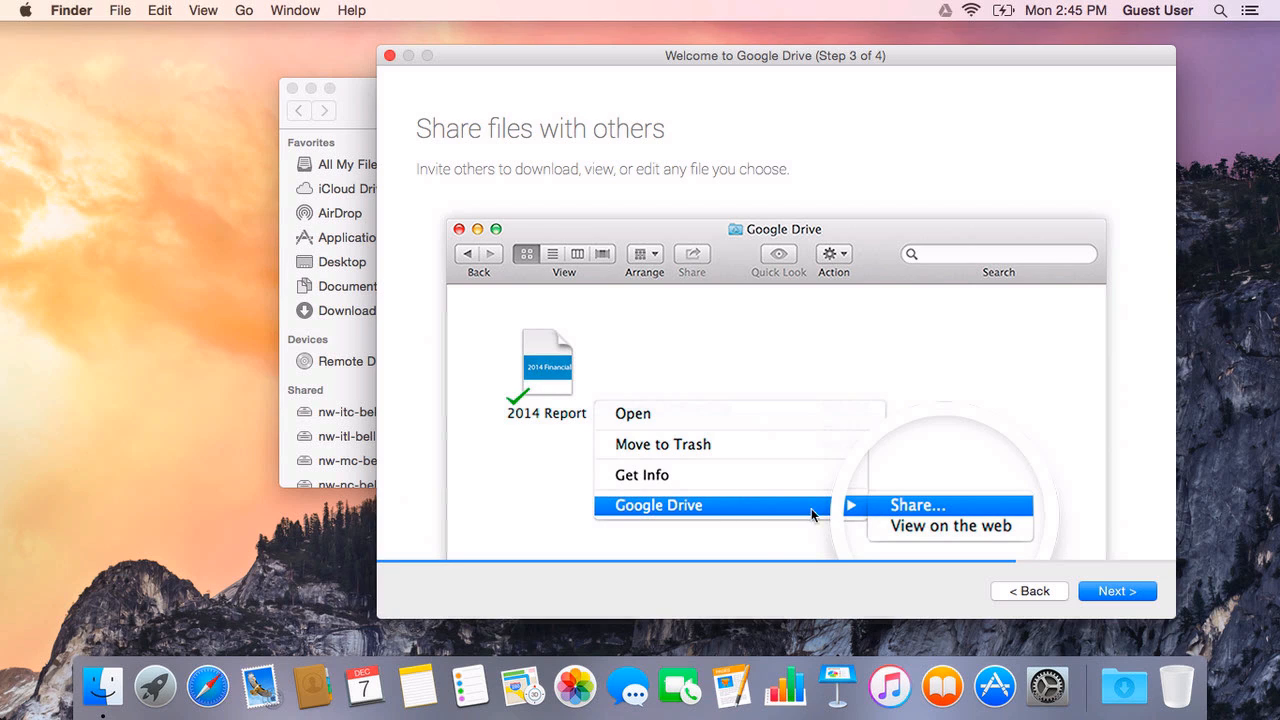
pyautogui.click(1095, 589)
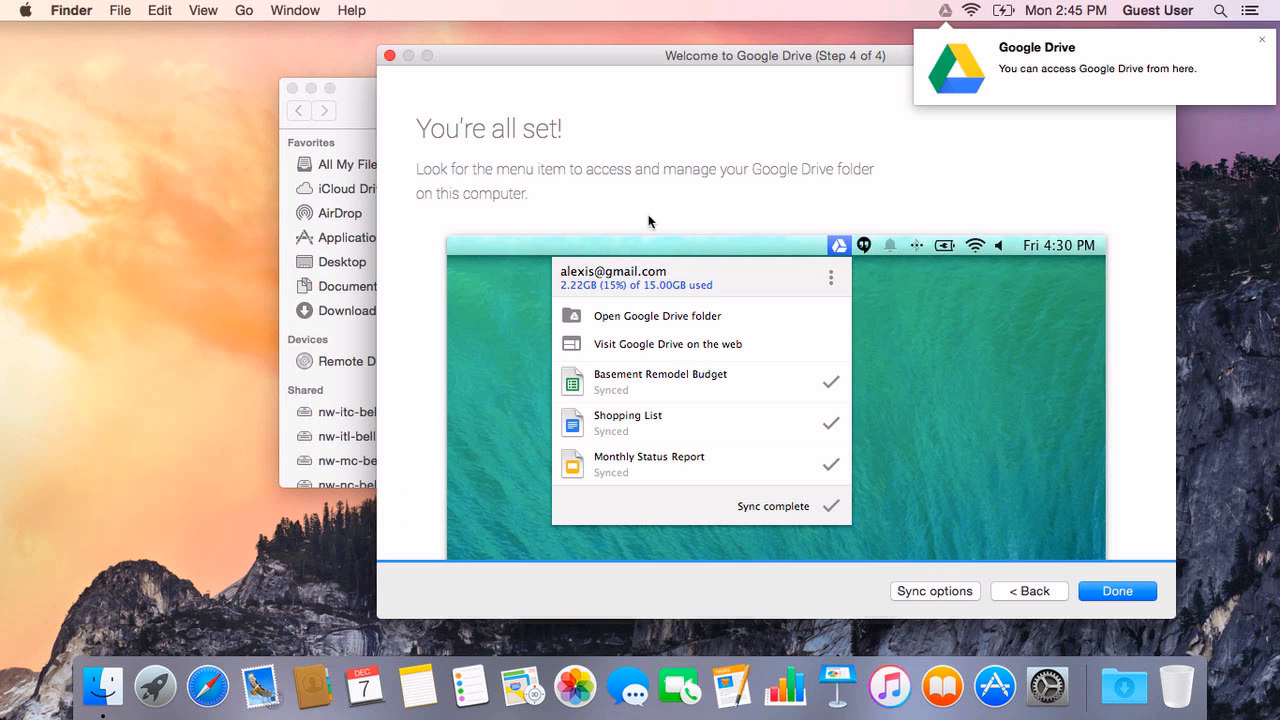
pyautogui.click(1118, 591)
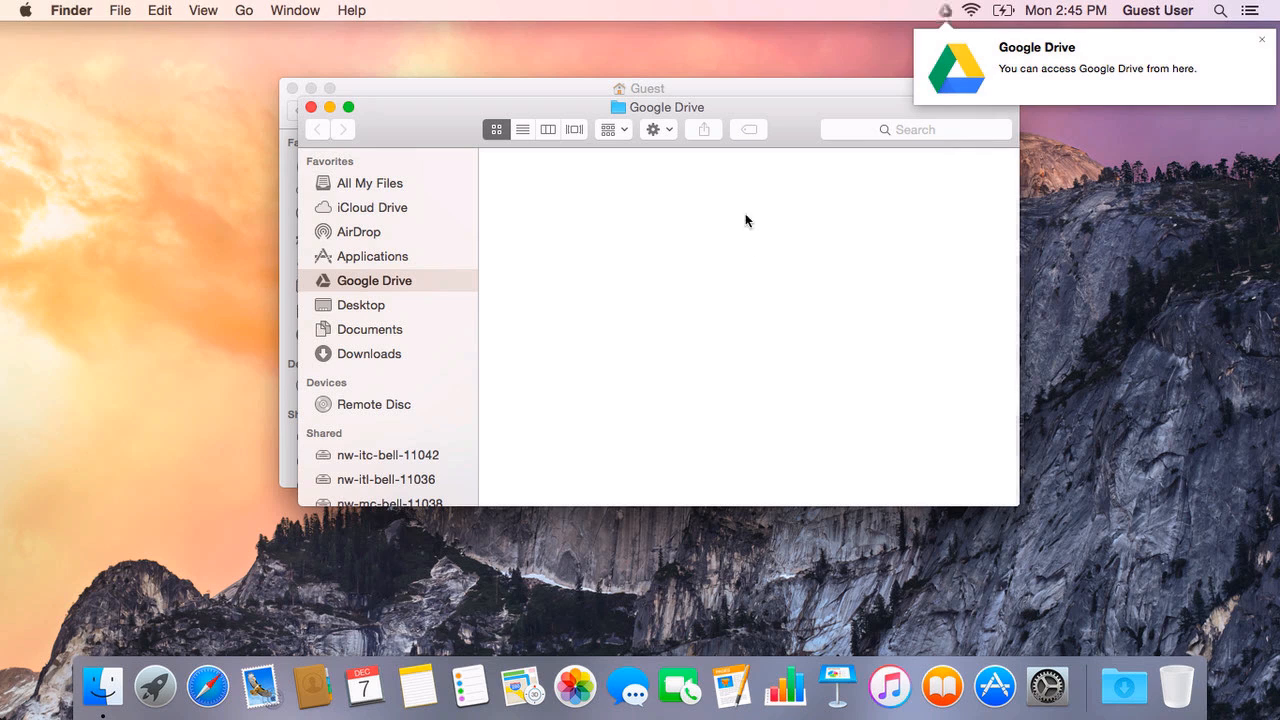
# Step: Show the Google Drive folder in the home Finder window as a detailed list
pyautogui.moveTo(770, 104); pyautogui.dragTo(957, 205)
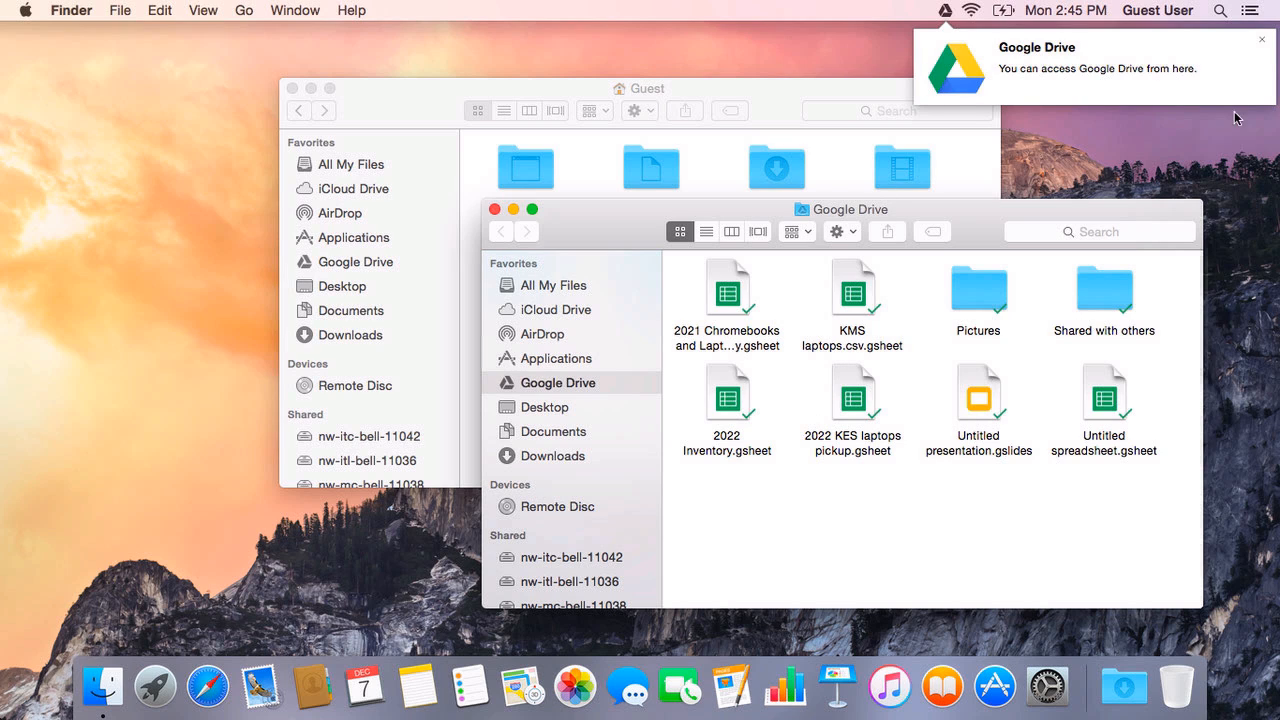
pyautogui.click(1262, 40)
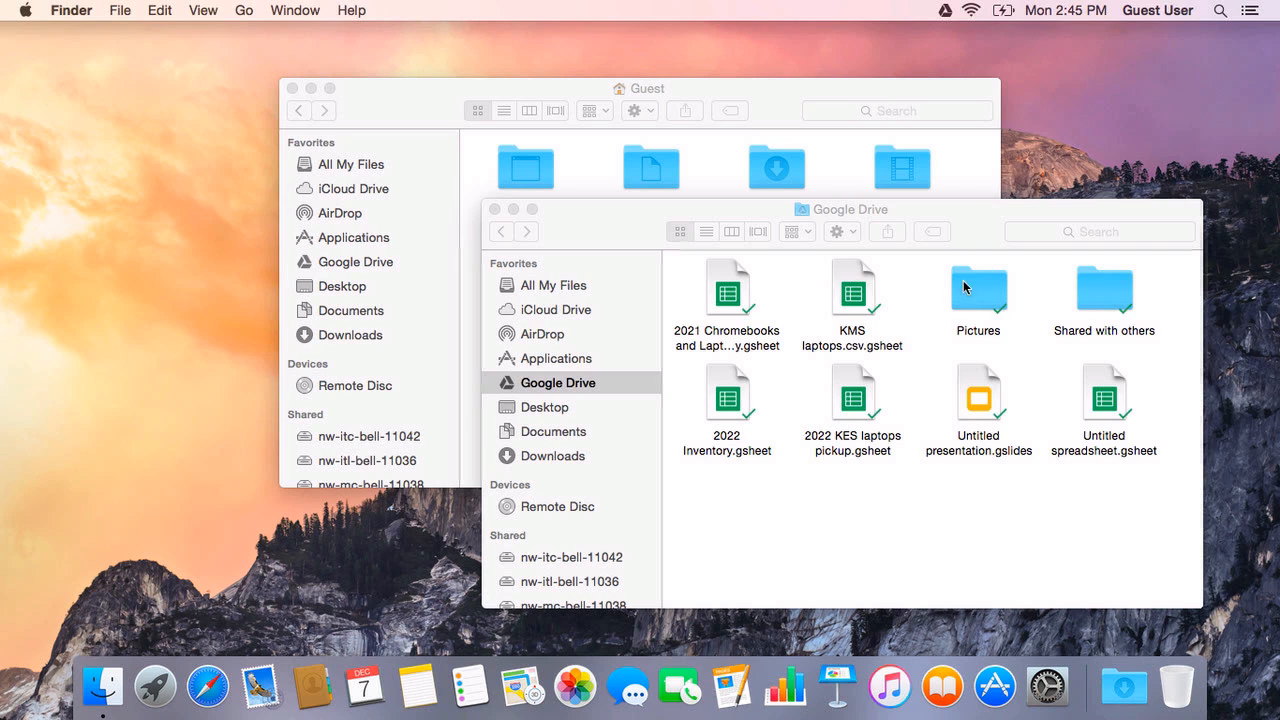
pyautogui.click(811, 134)
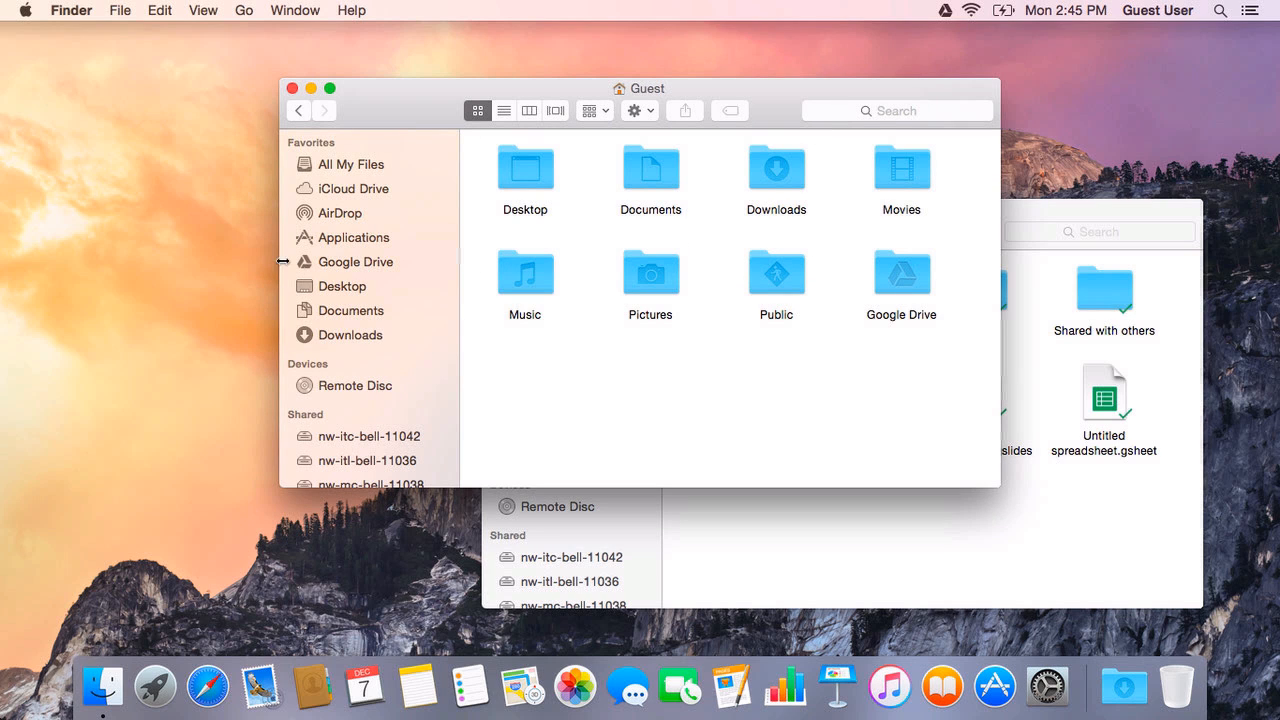
pyautogui.click(340, 264)
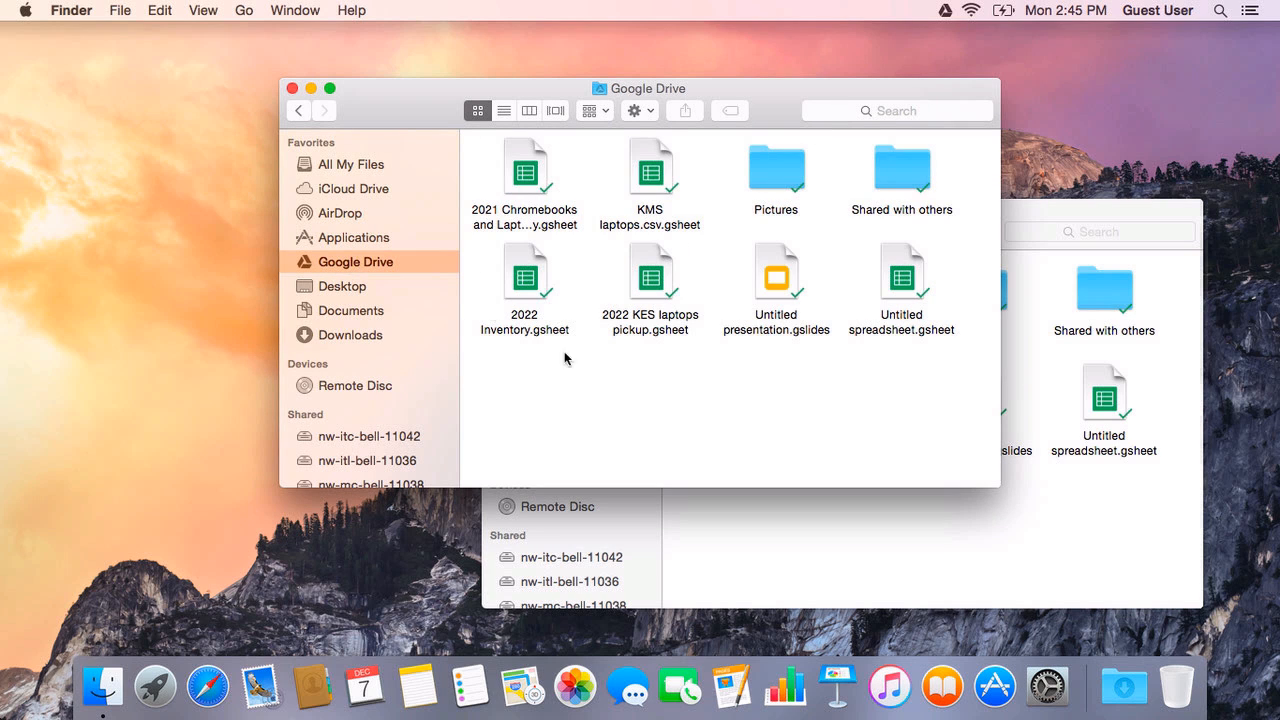
pyautogui.click(504, 111)
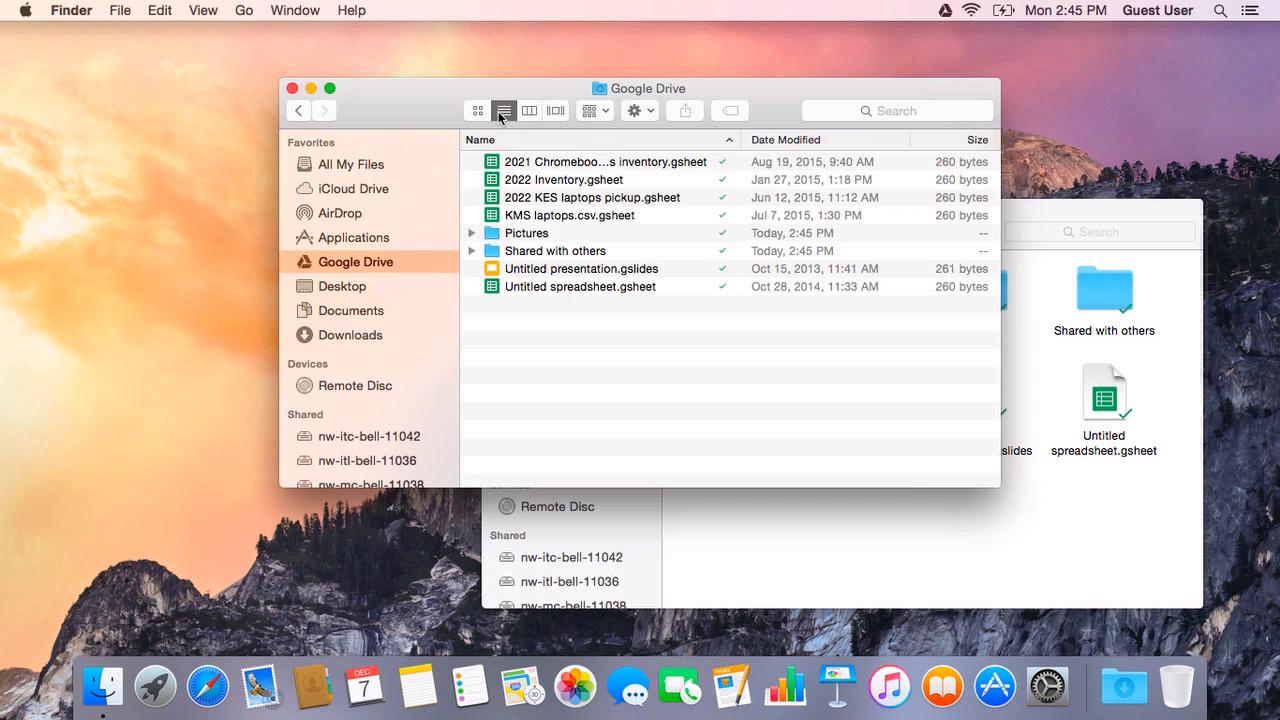
# Step: Browse the synced spreadsheets and Untitled presentation in the list, then return to the icon-view window
pyautogui.moveTo(774, 88); pyautogui.dragTo(540, 36)
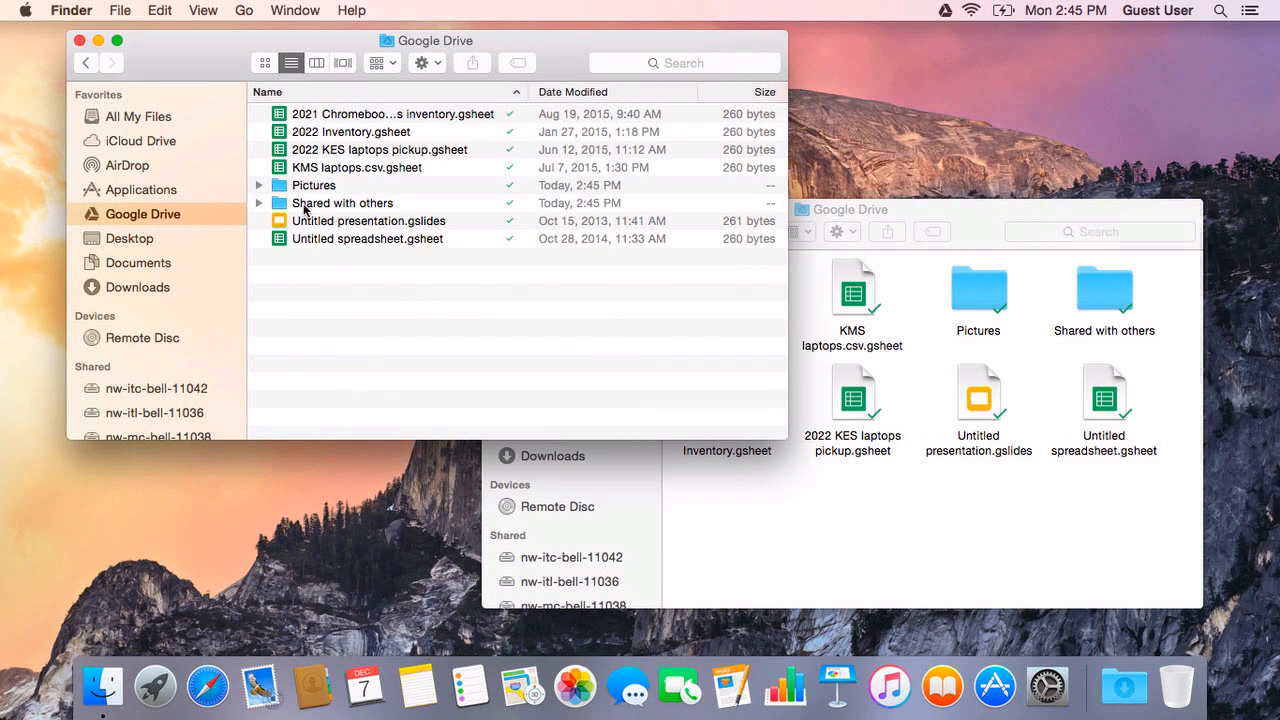
pyautogui.click(302, 240)
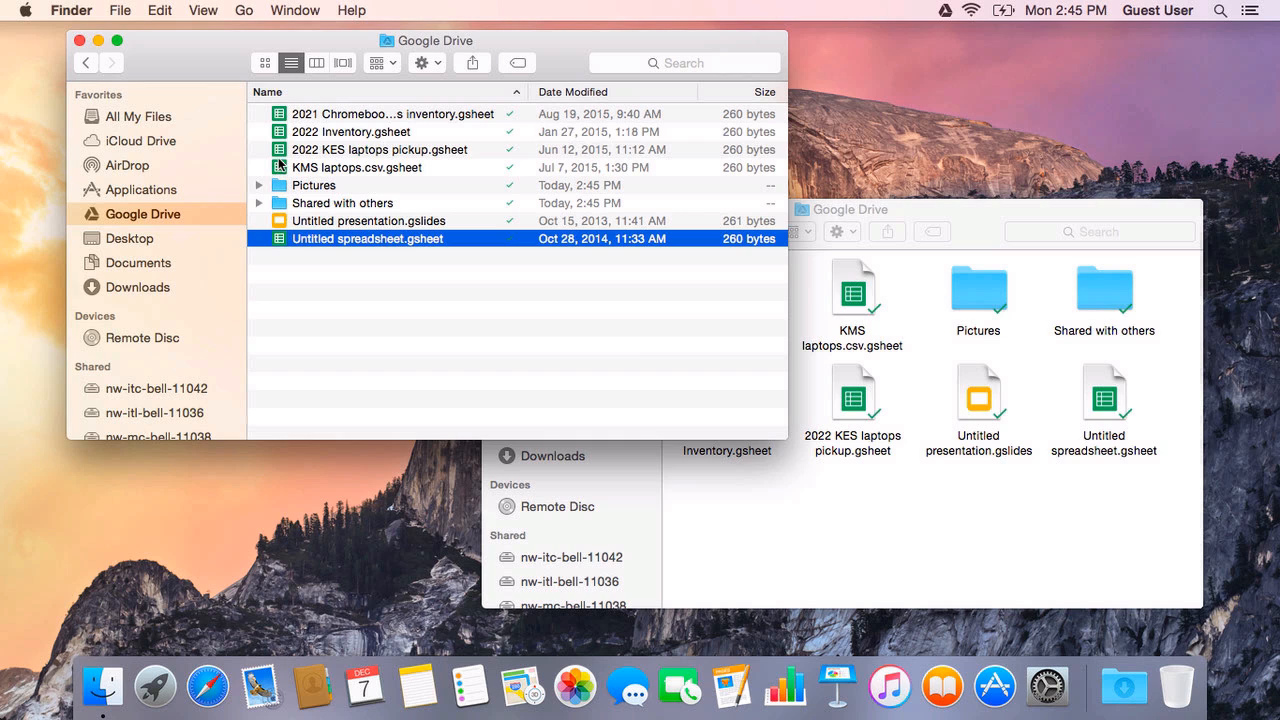
pyautogui.click(282, 148)
pyautogui.press('Up')
pyautogui.press('Up')
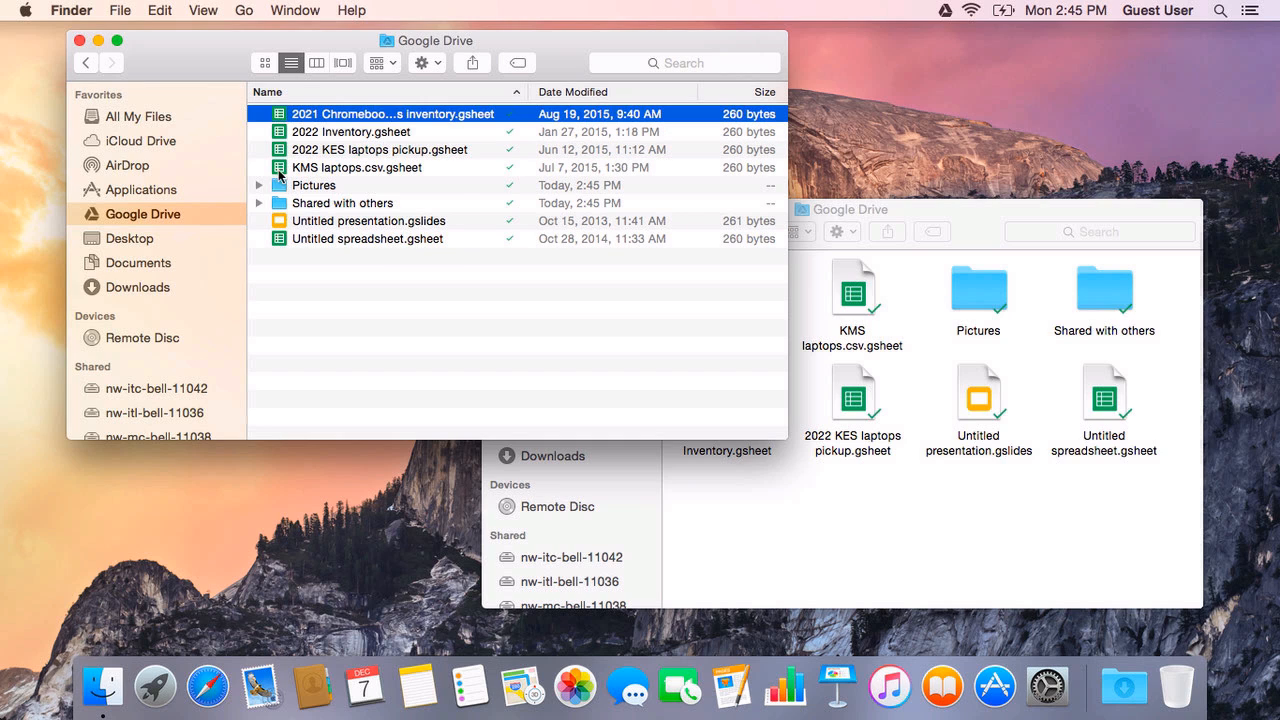
pyautogui.click(325, 225)
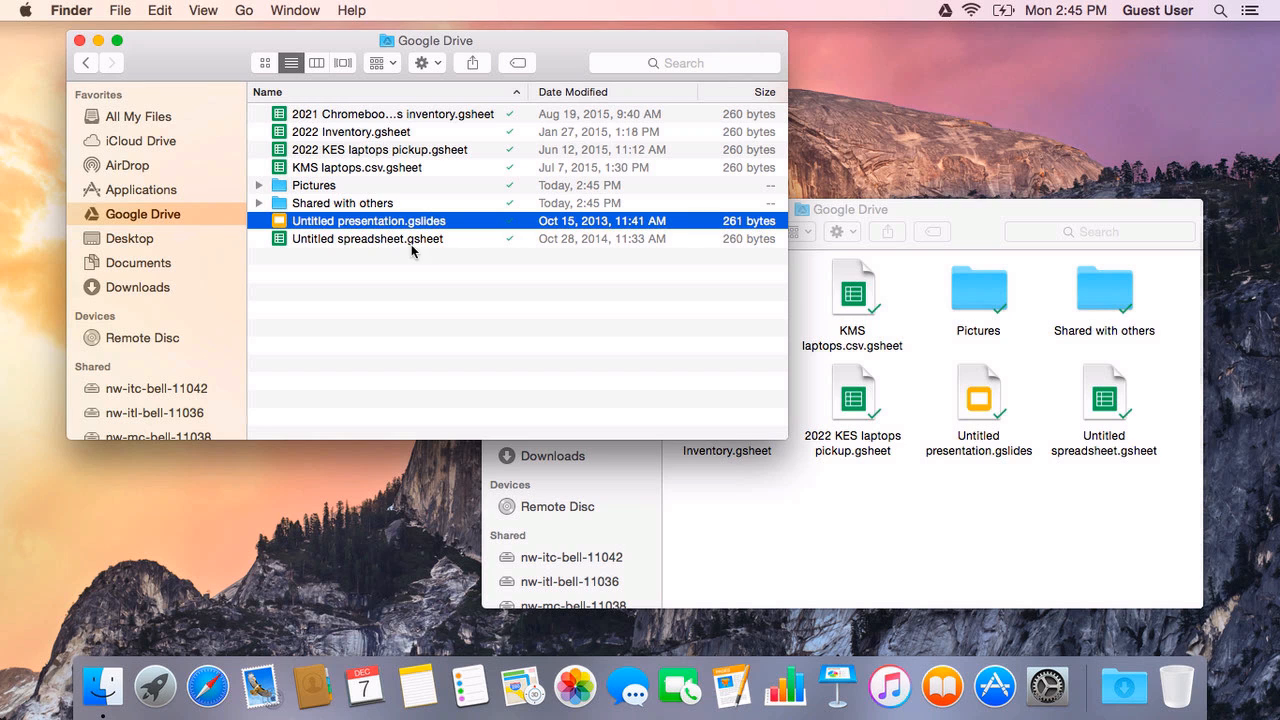
pyautogui.click(792, 567)
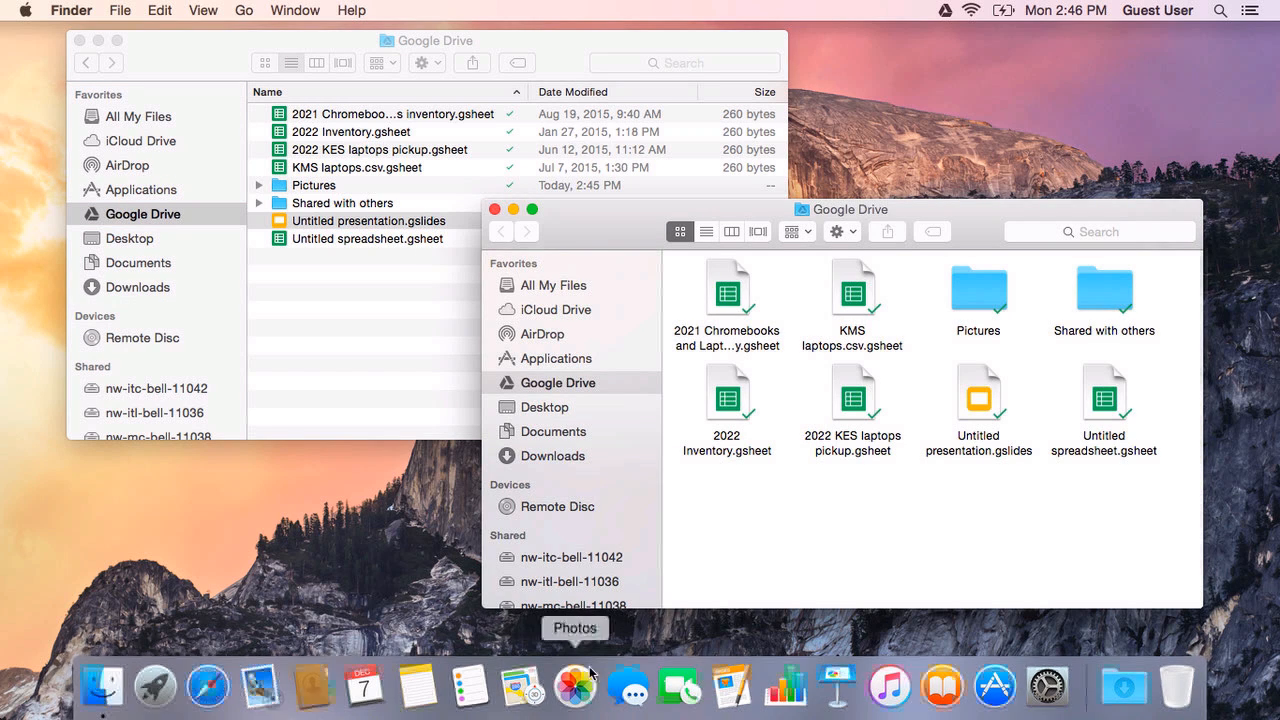
# Step: Launch Pages and create a new document from the Term Paper template
pyautogui.click(733, 688)
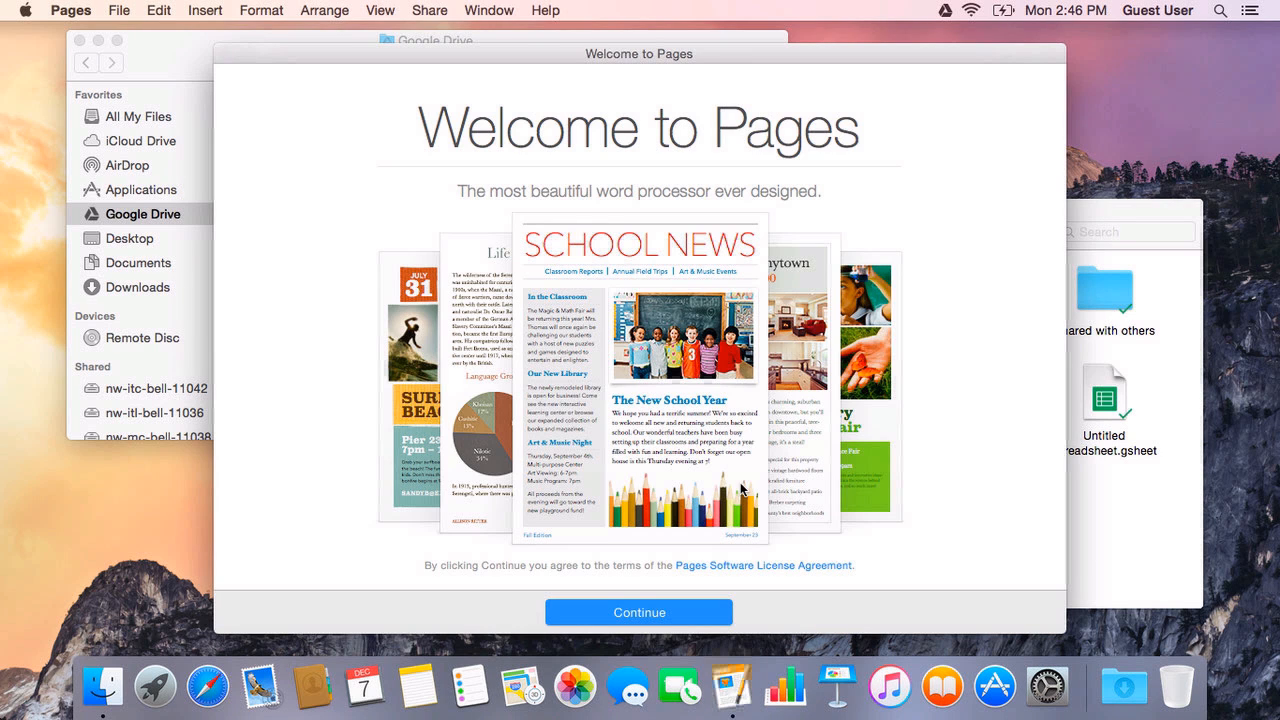
pyautogui.click(648, 614)
pyautogui.click(688, 614)
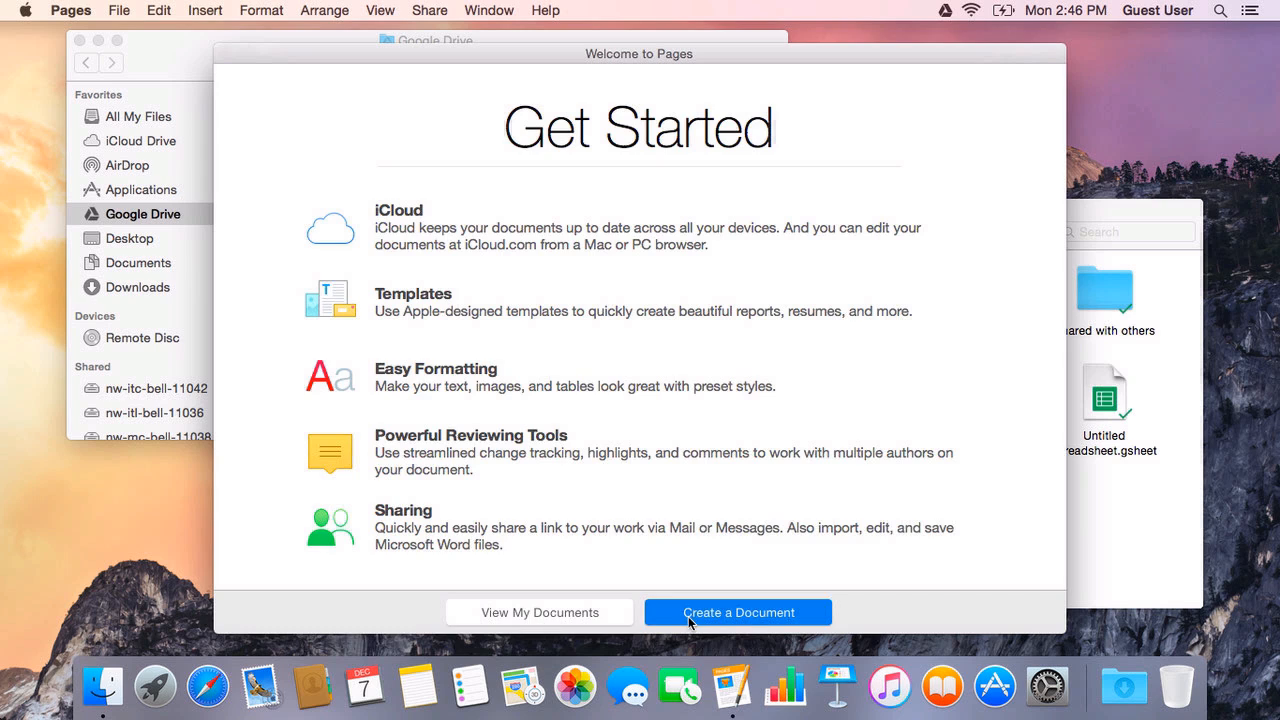
pyautogui.click(673, 474)
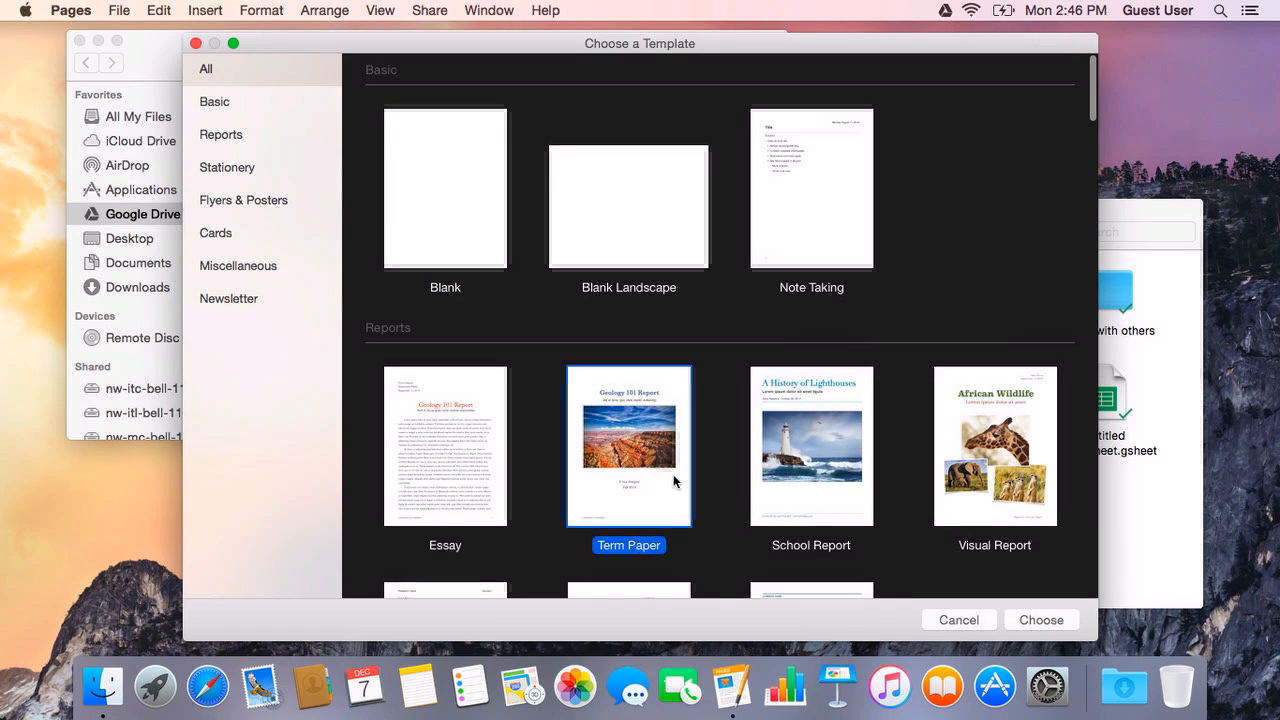
pyautogui.click(1042, 620)
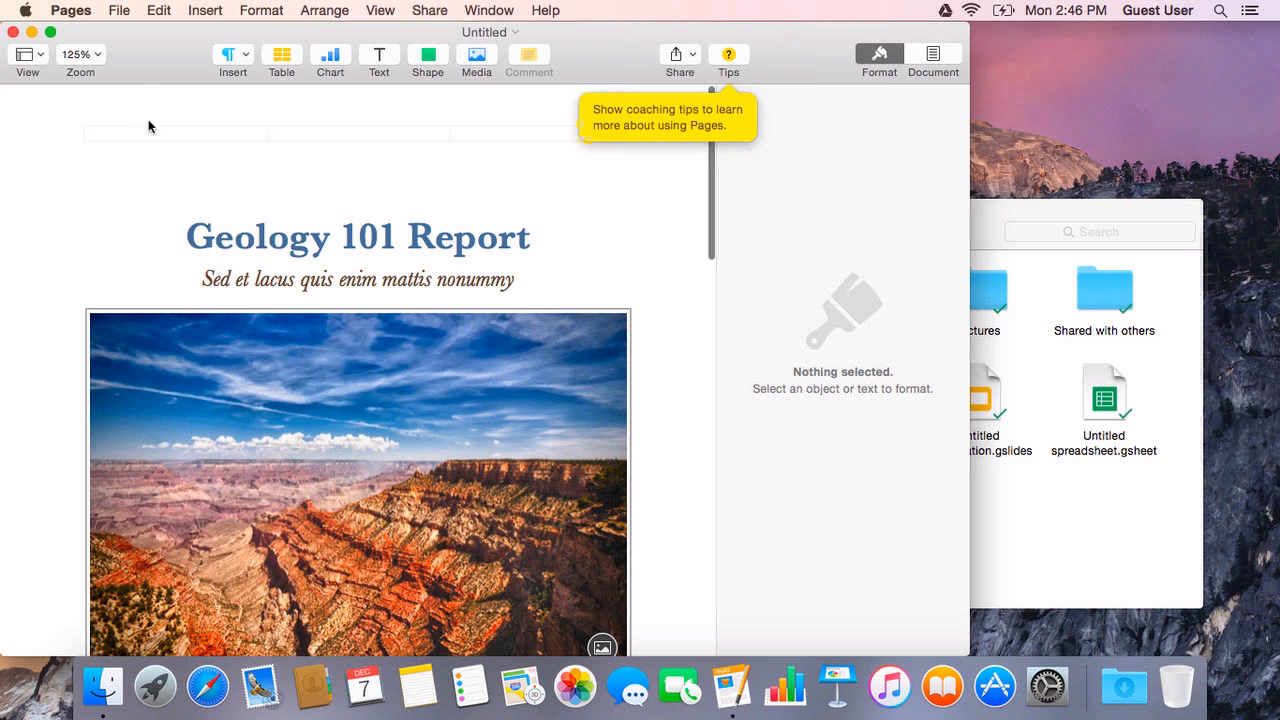
# Step: Save the document to Google Drive under the name 'My Great Term Paper'
pyautogui.click(120, 12)
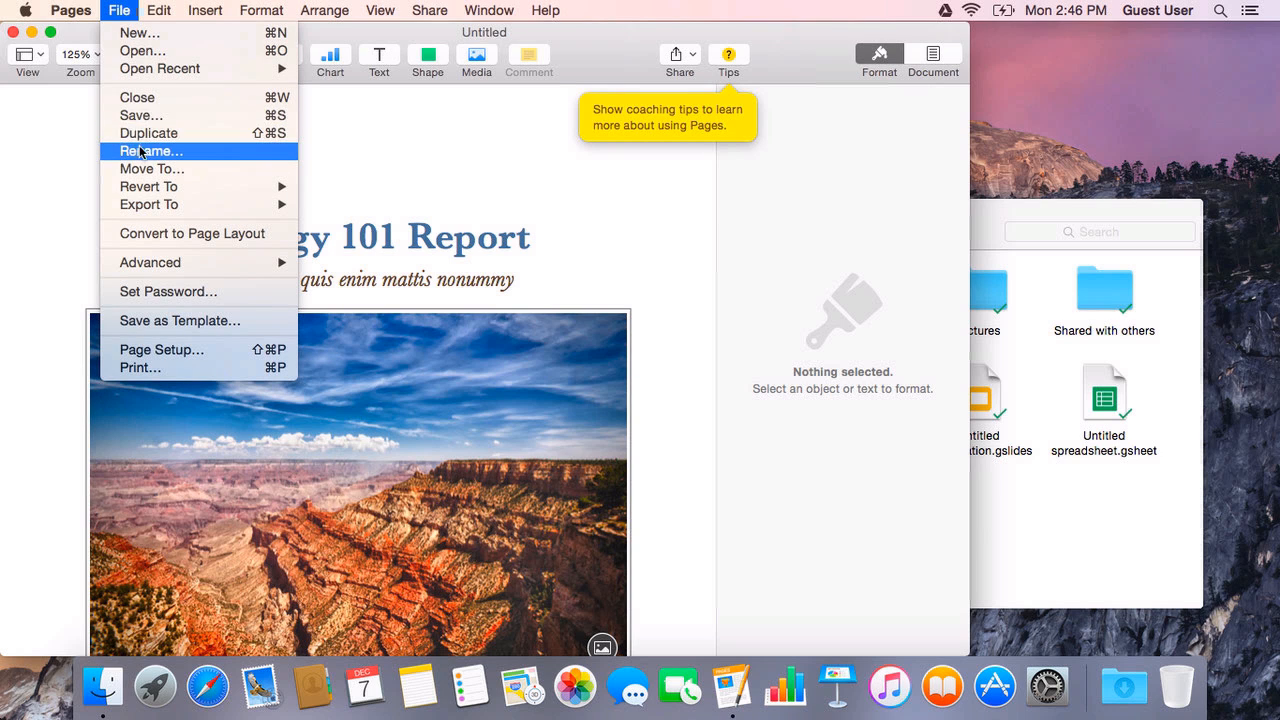
pyautogui.click(143, 121)
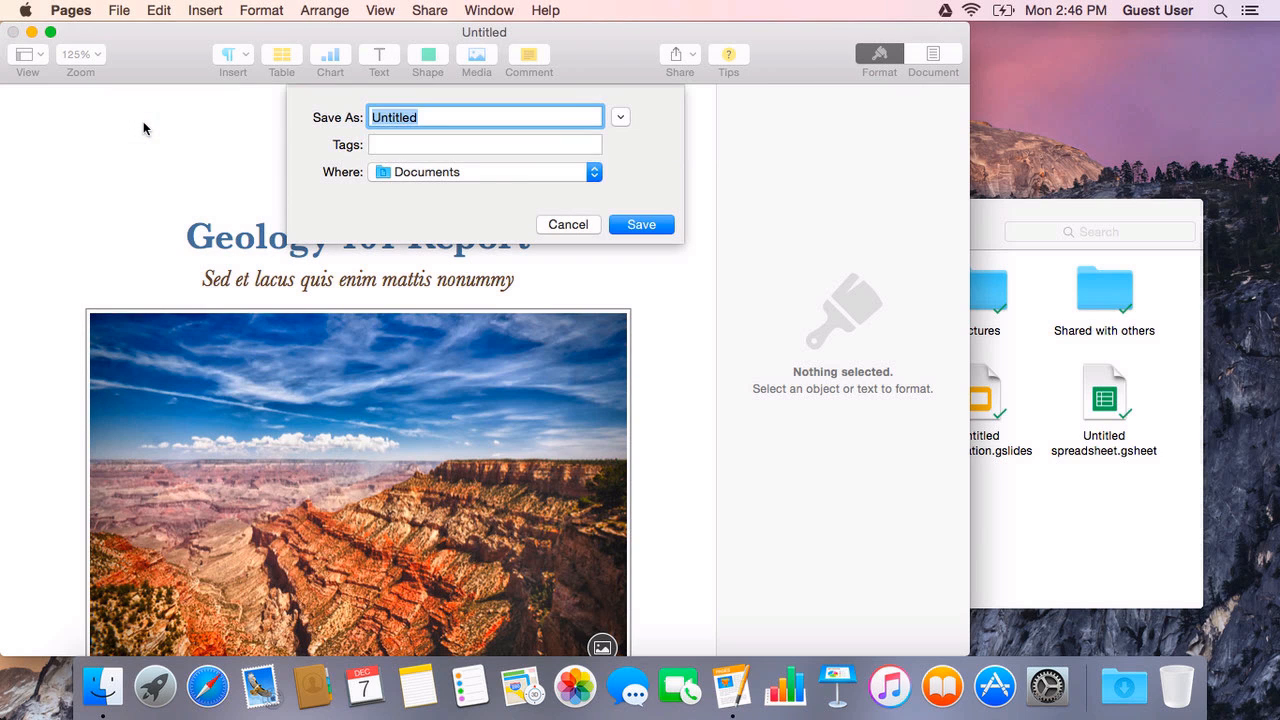
pyautogui.click(593, 172)
pyautogui.click(462, 289)
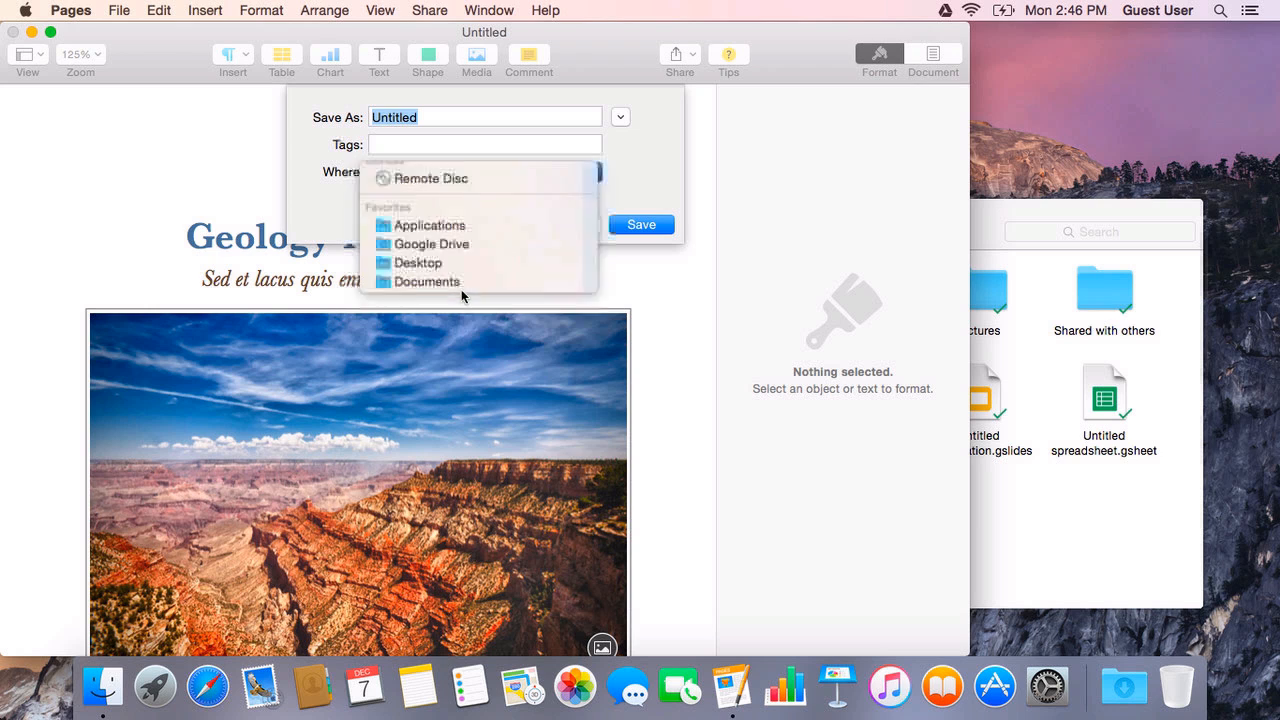
pyautogui.click(620, 118)
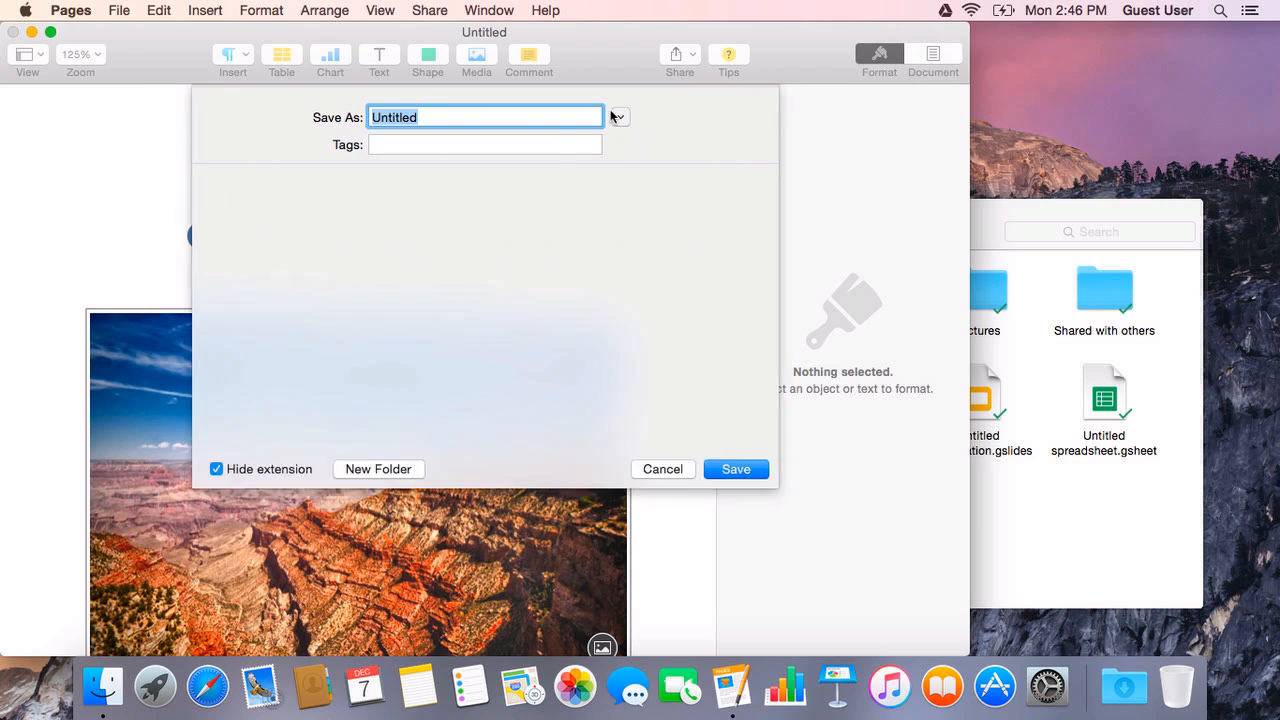
pyautogui.write('My ')
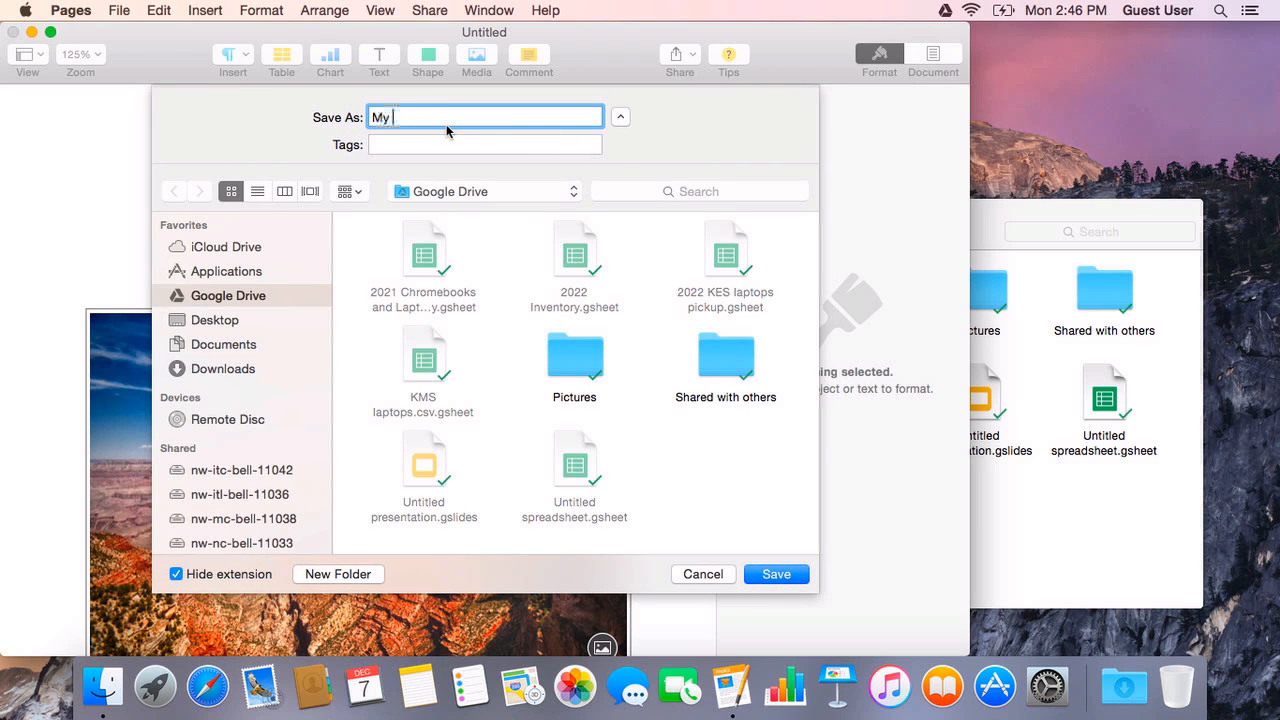
pyautogui.write('Great Term Paper')
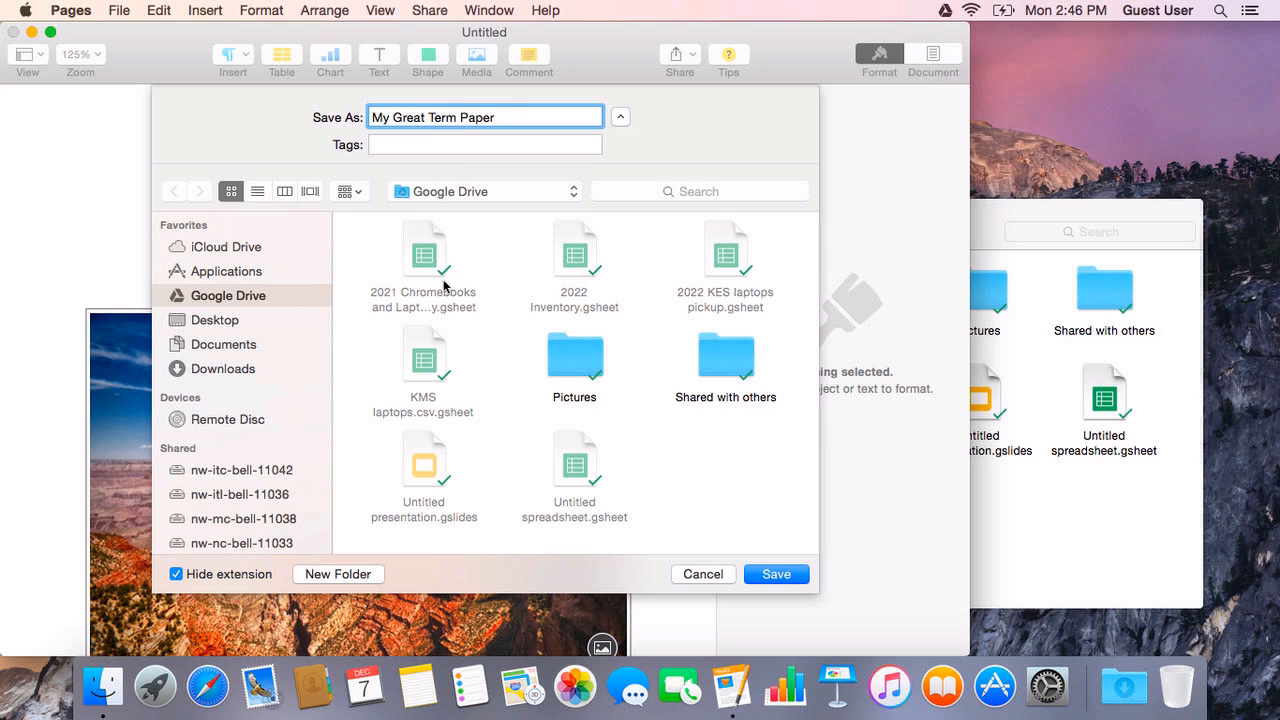
# Step: Create a 'Term Papers' folder in Google Drive and save the paper inside it
pyautogui.click(345, 576)
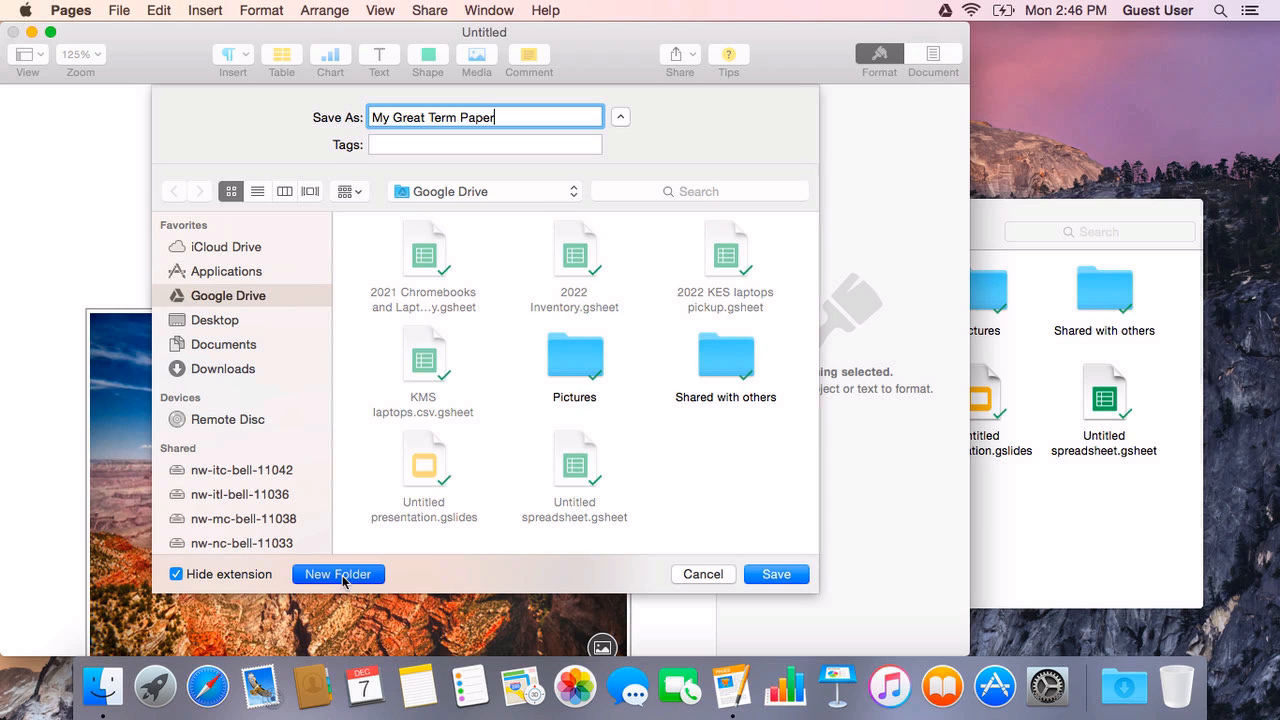
pyautogui.write('Term Papers')
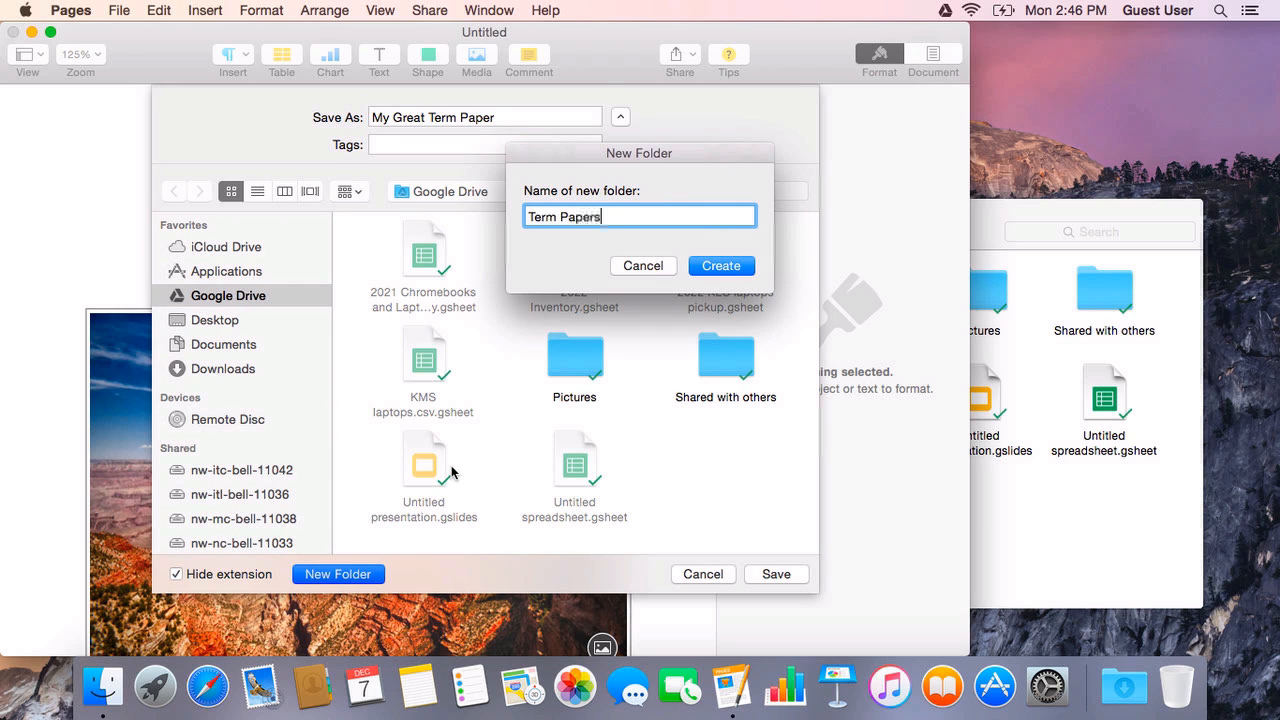
pyautogui.press('Return')
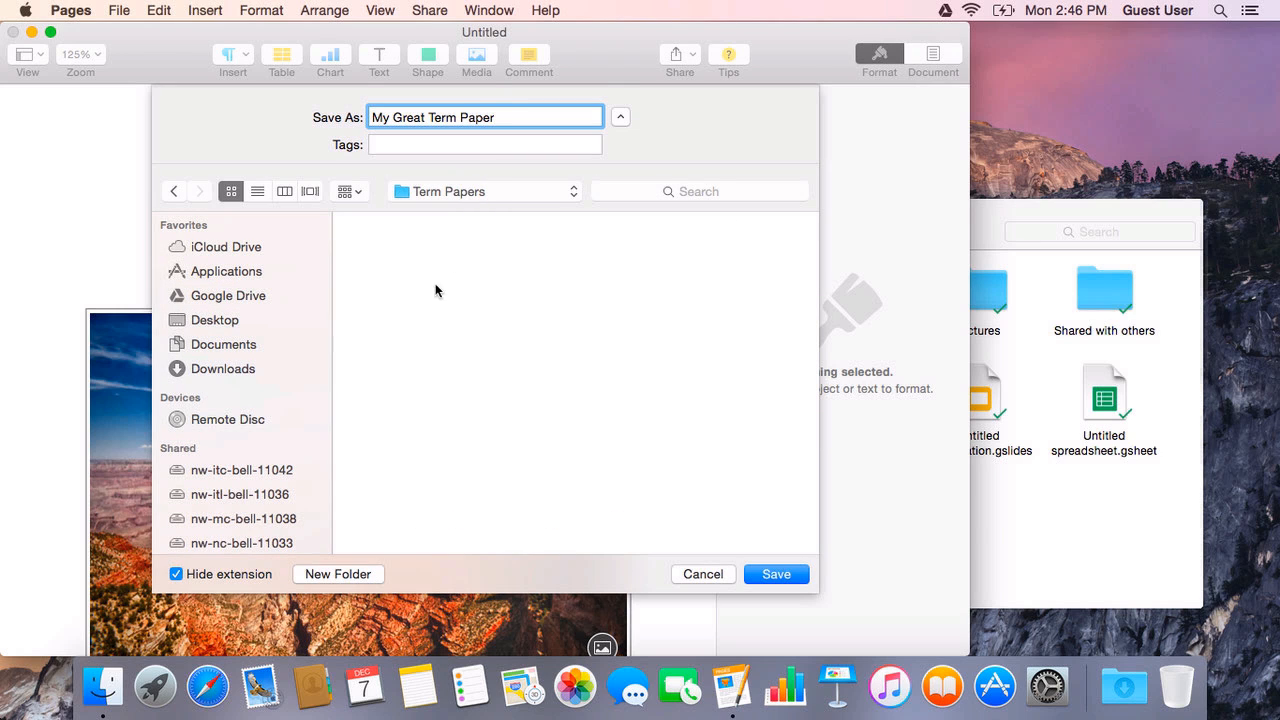
pyautogui.click(489, 193)
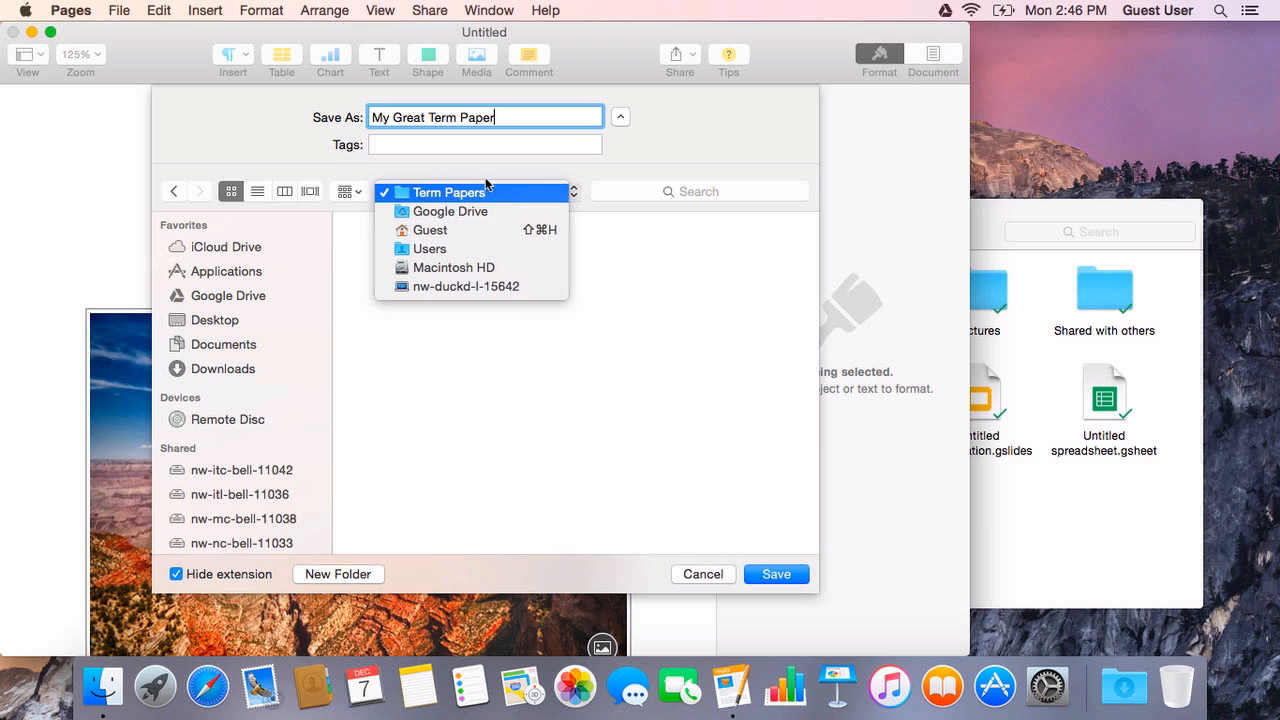
pyautogui.click(771, 567)
pyautogui.click(773, 572)
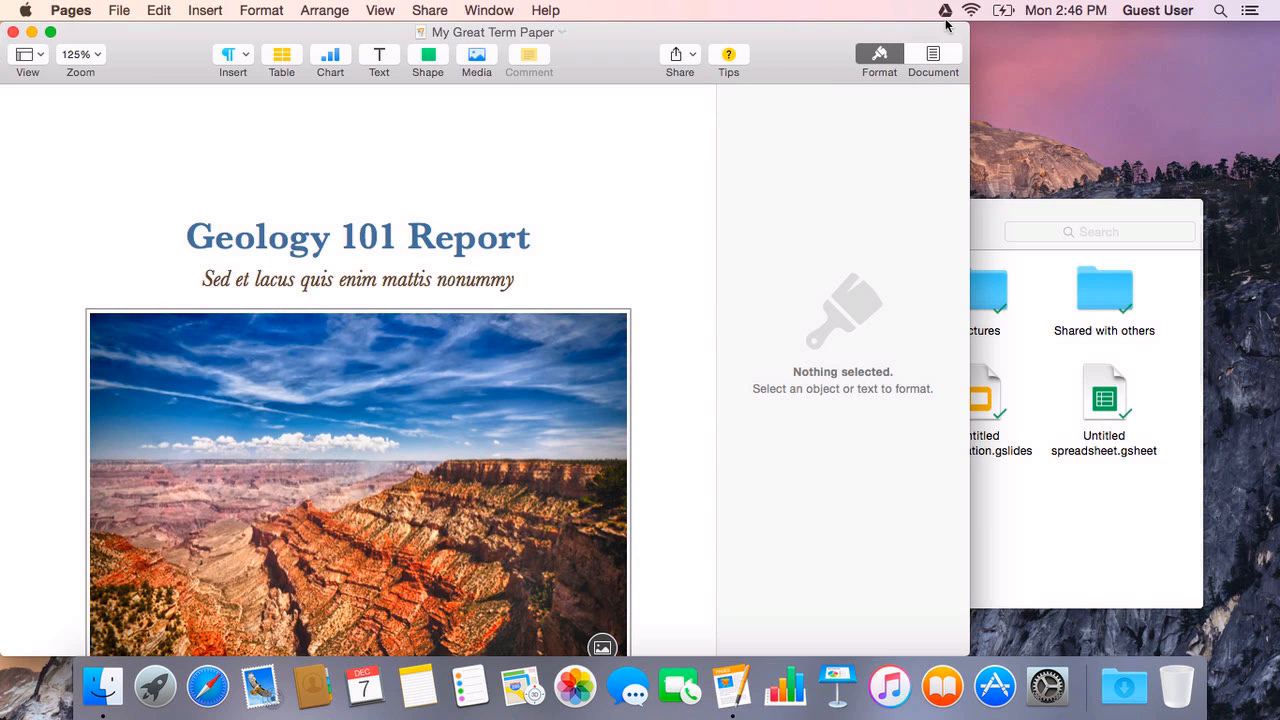
pyautogui.moveTo(946, 20)
pyautogui.click(76, 14)
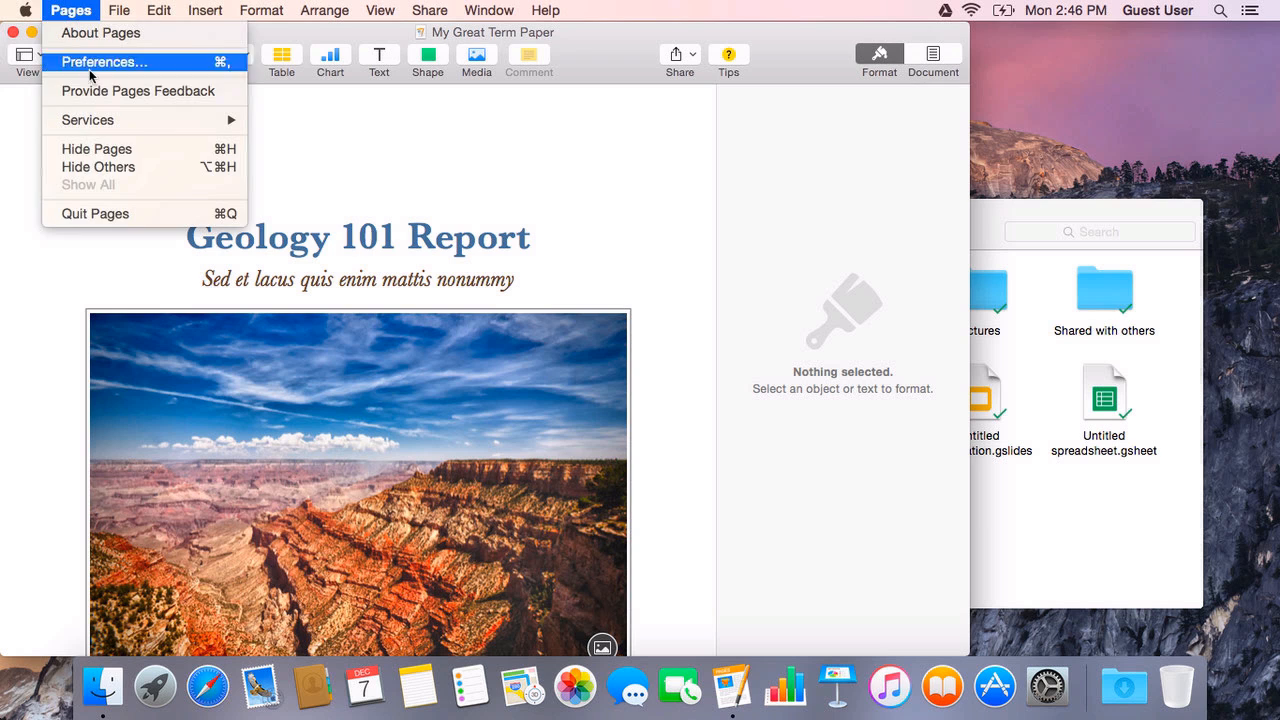
# Step: Quit Pages and confirm Finder's Term Papers folder holds My Great Term Paper
pyautogui.click(100, 214)
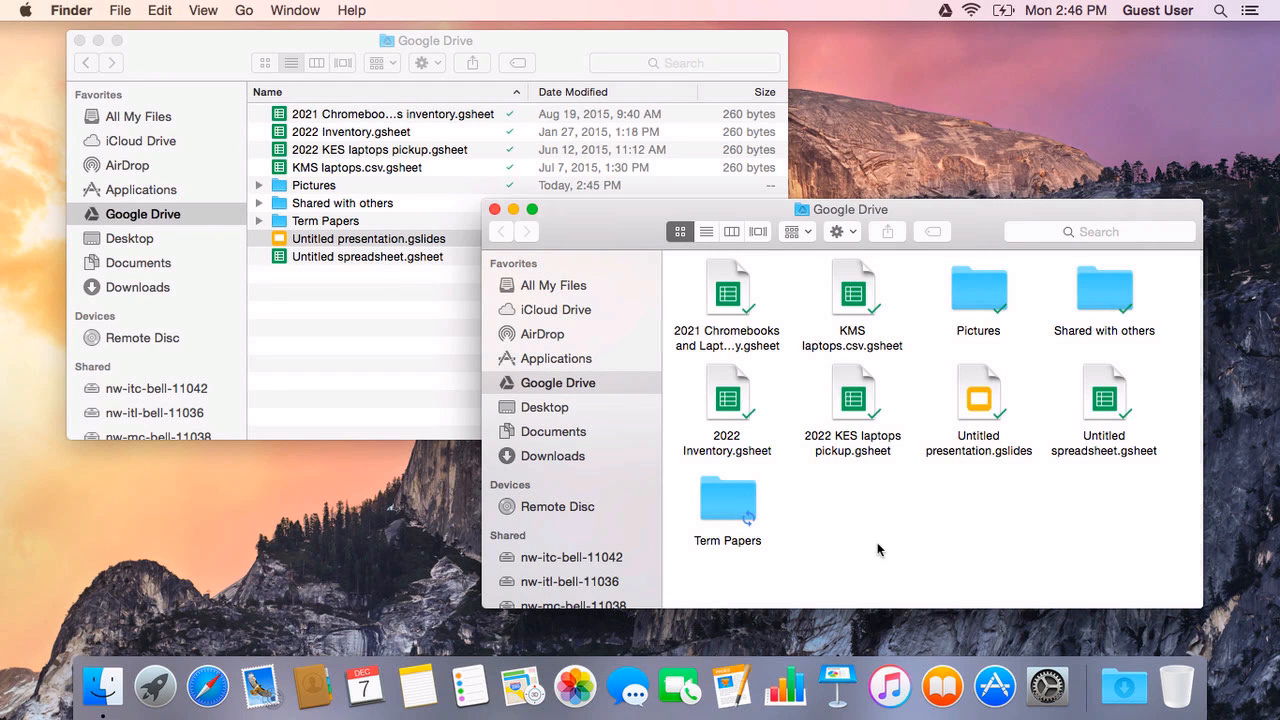
pyautogui.doubleClick(732, 503)
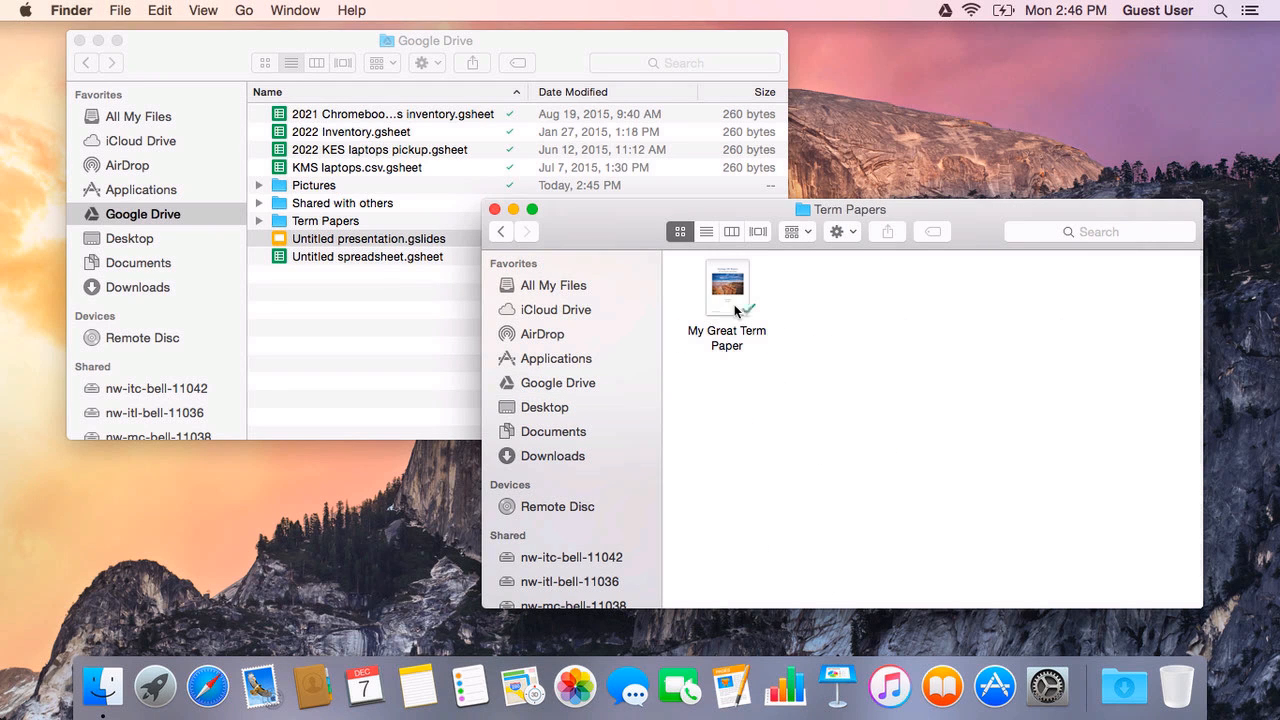
pyautogui.click(502, 232)
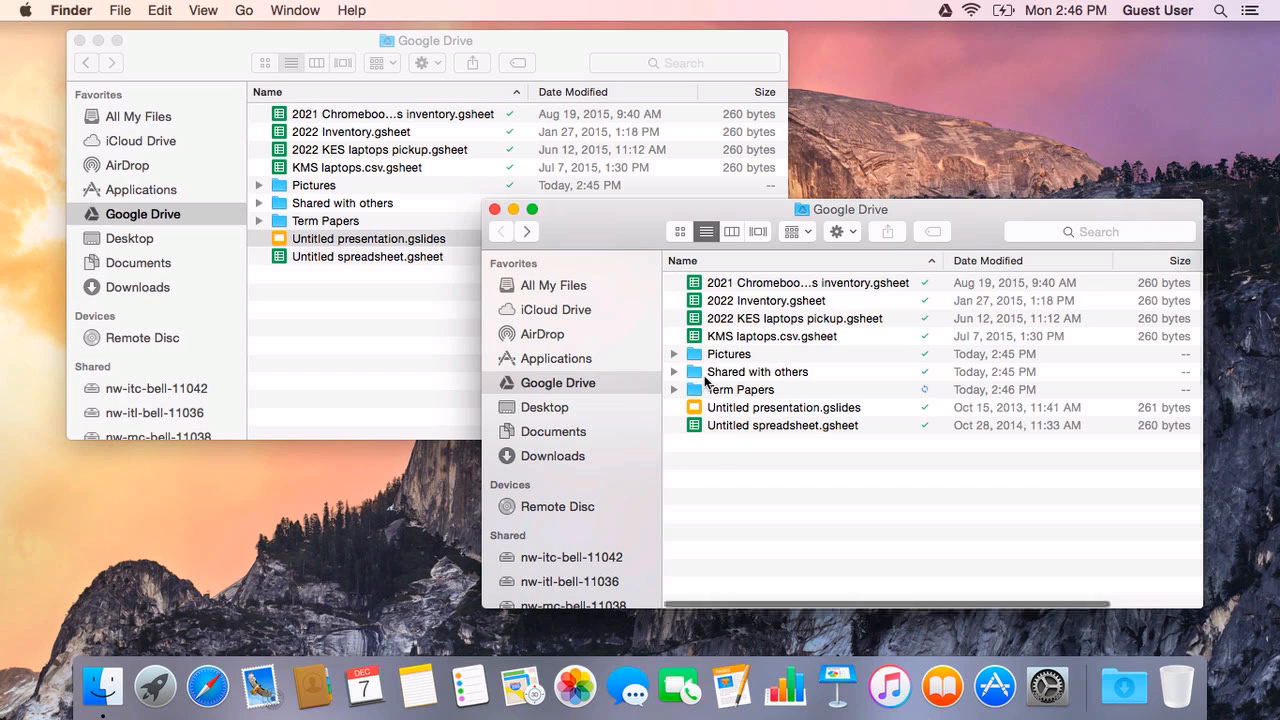
pyautogui.click(740, 396)
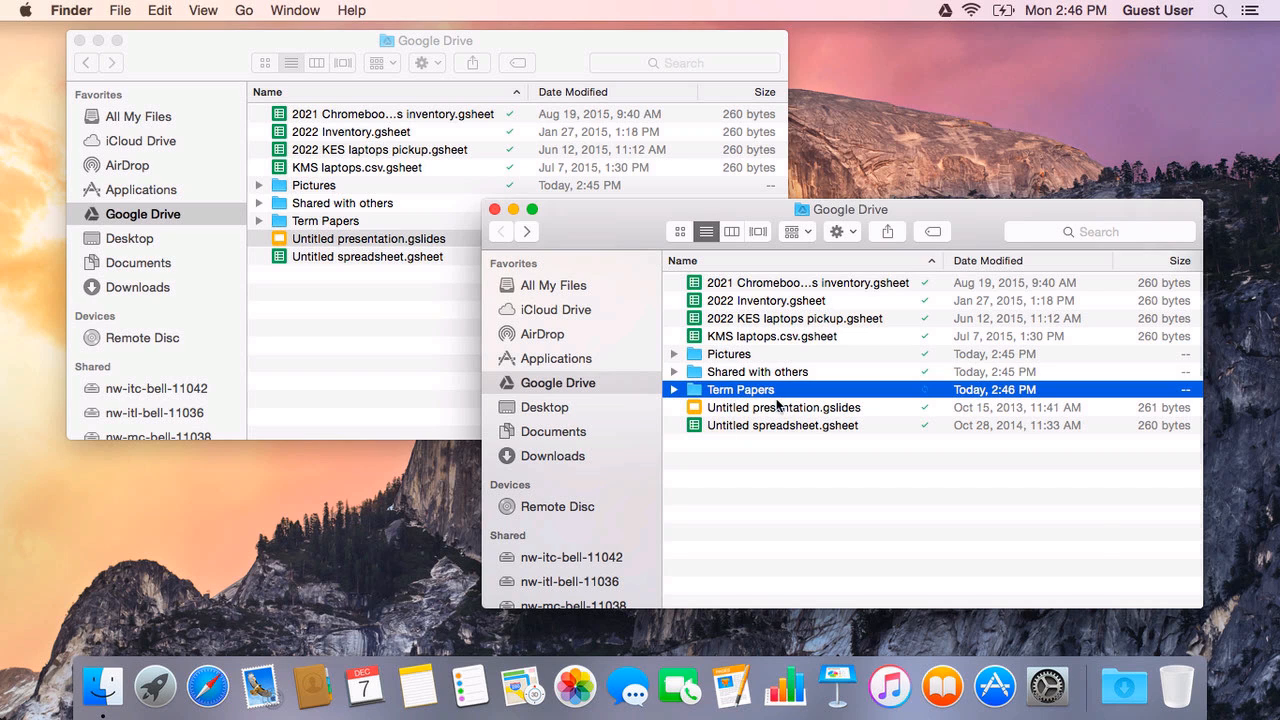
pyautogui.click(752, 396)
pyautogui.doubleClick(697, 392)
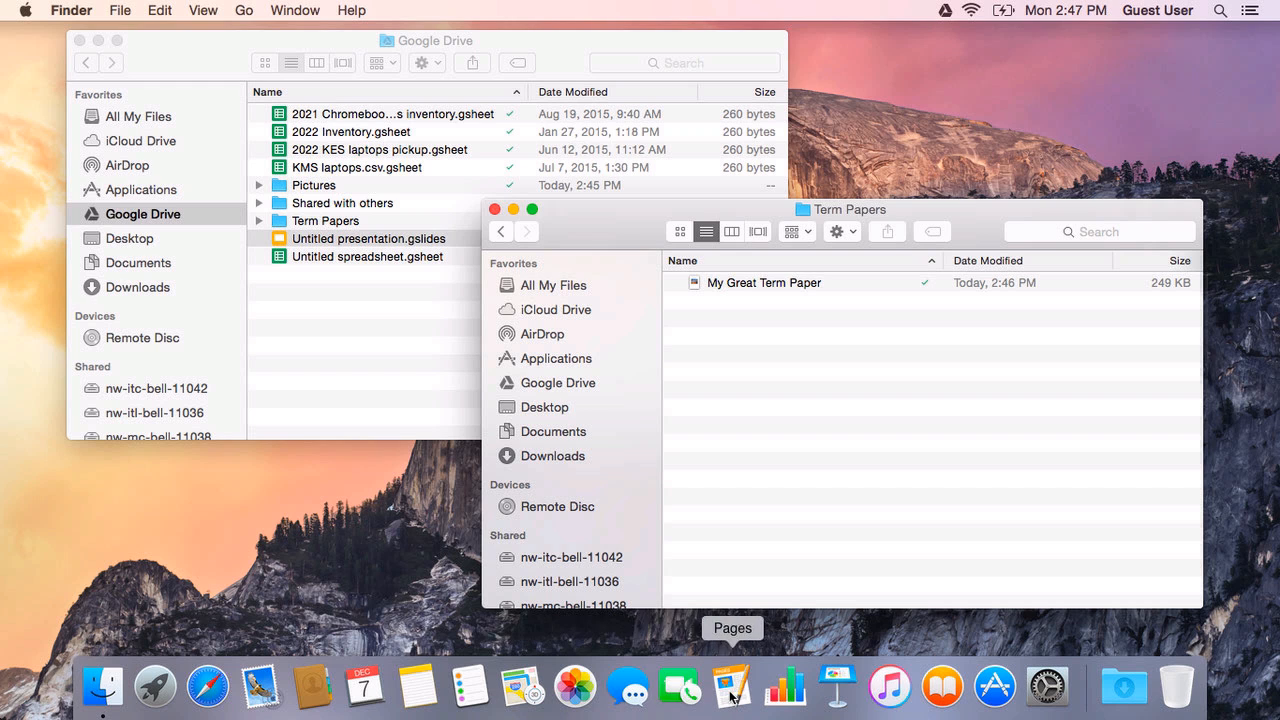
pyautogui.click(314, 431)
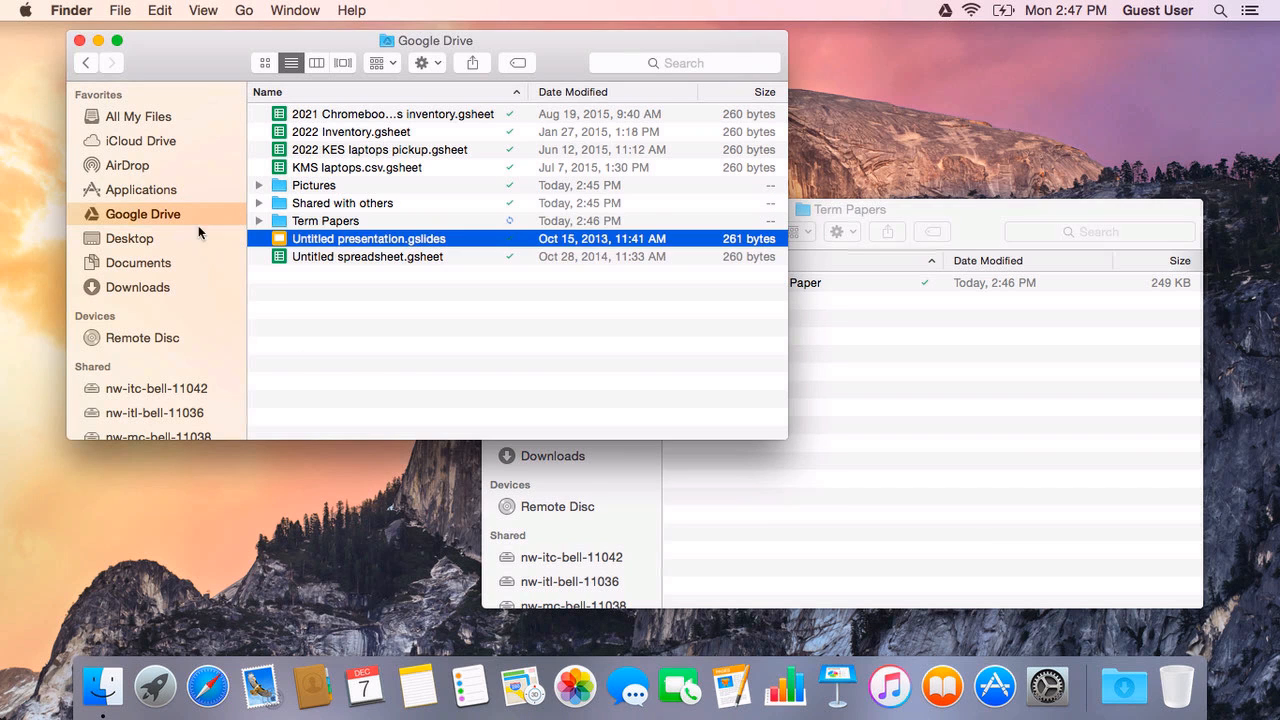
# Step: Launch Google Chrome as the default browser and go to drive.google.com
pyautogui.click(162, 193)
pyautogui.scroll(-3, 330, 360)
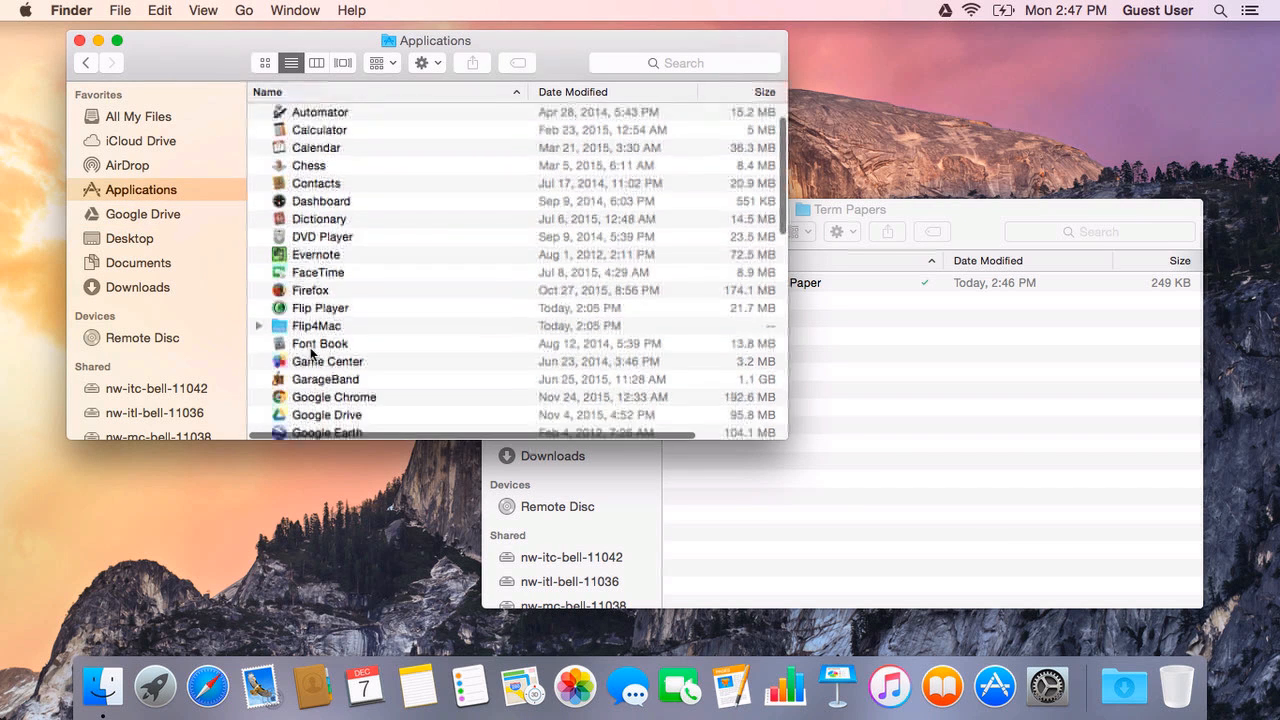
pyautogui.doubleClick(358, 366)
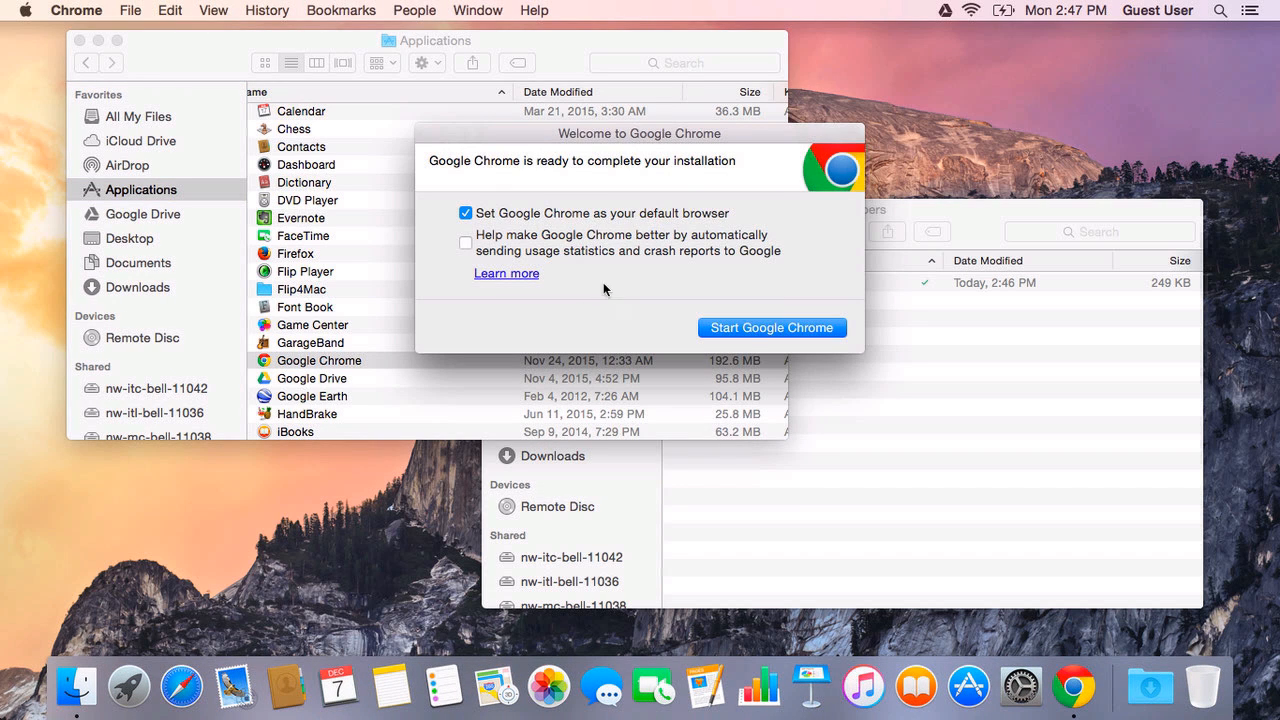
pyautogui.click(753, 329)
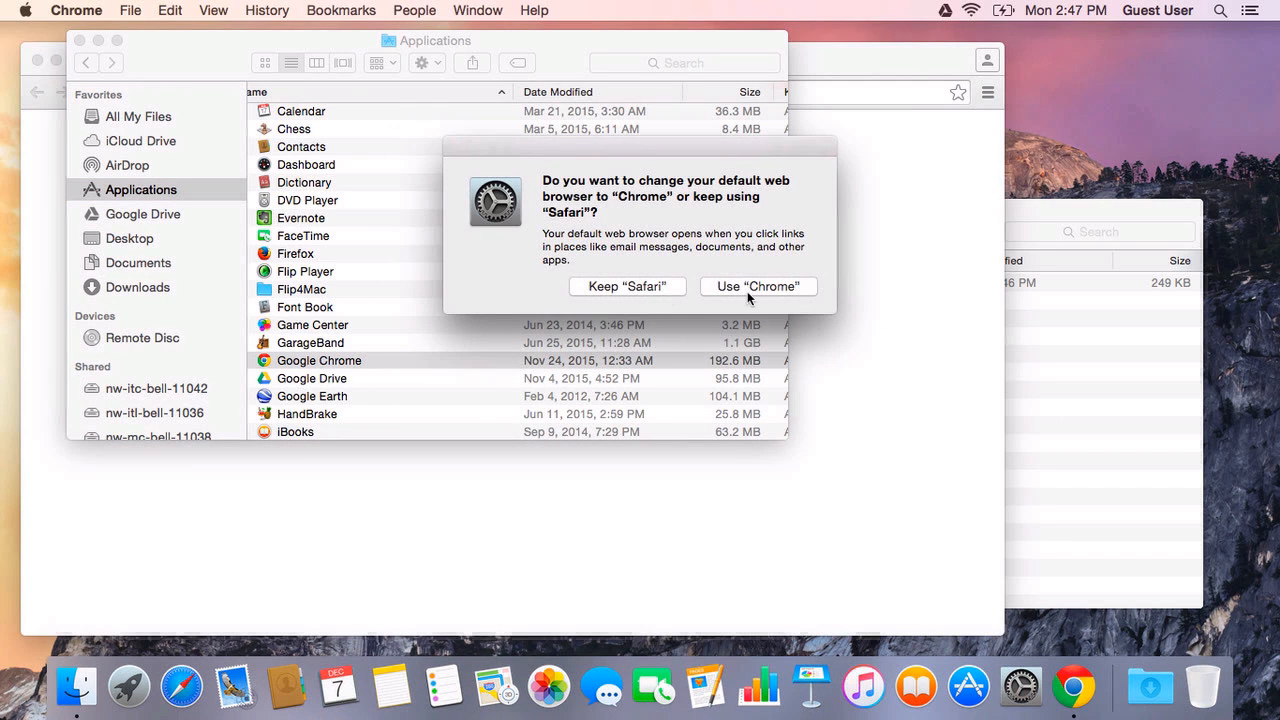
pyautogui.click(747, 291)
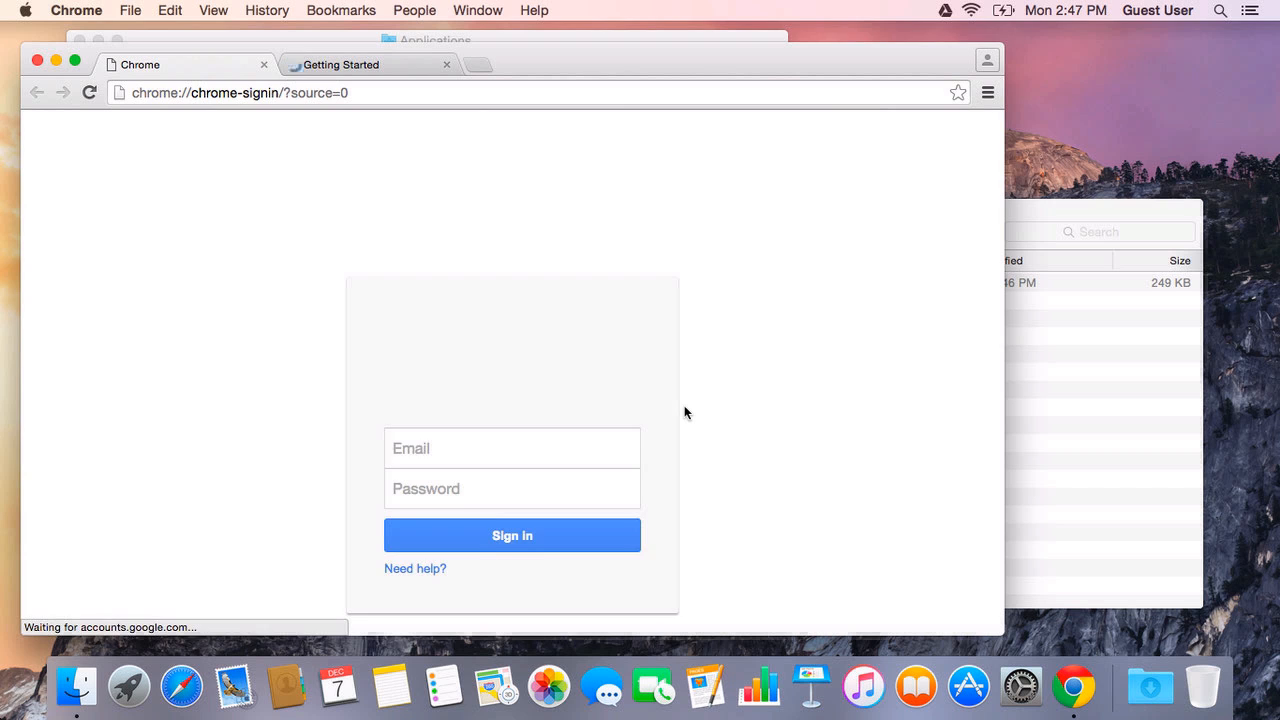
pyautogui.write('drive.googl')
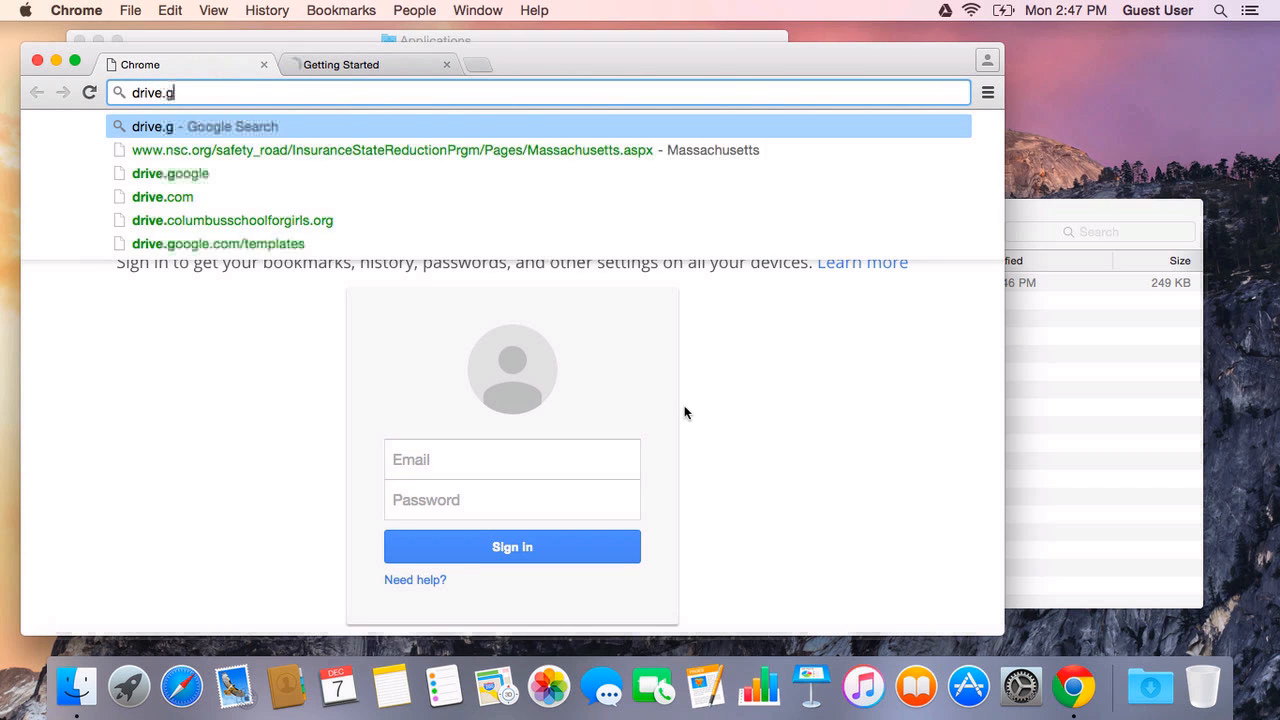
pyautogui.write('e.co')
pyautogui.press('Return')
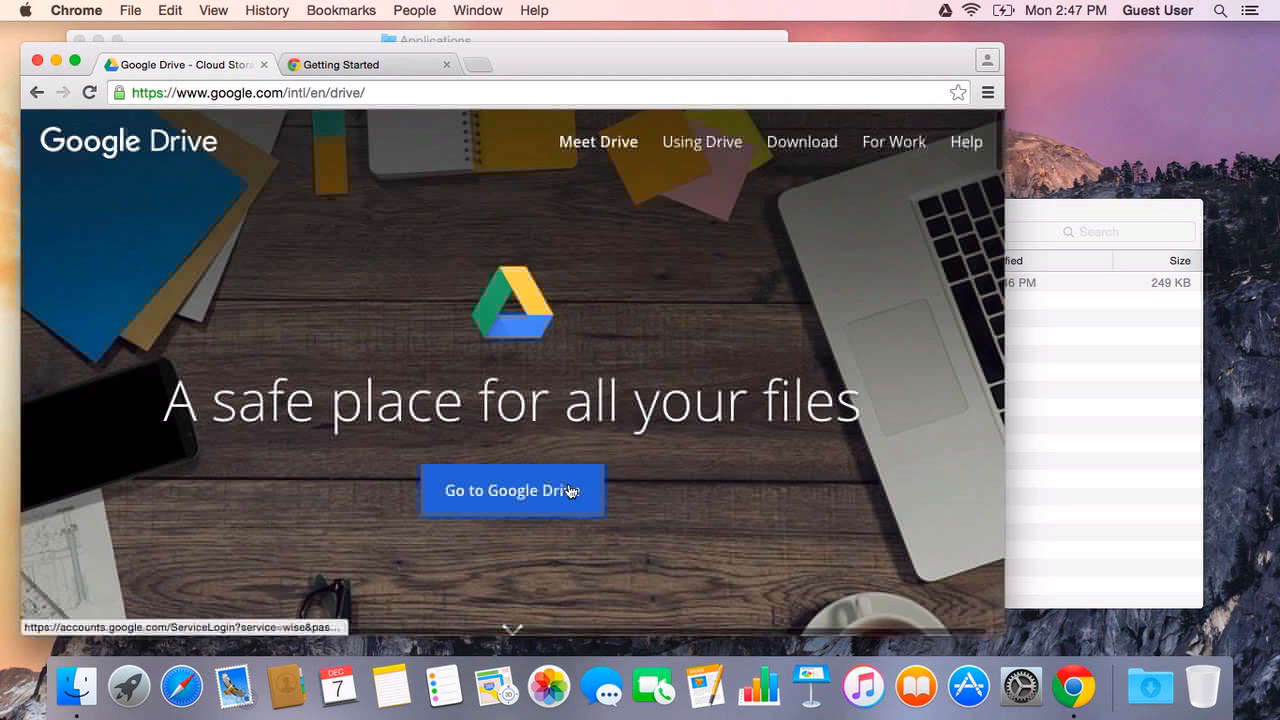
# Step: Sign in to Google Drive on the web with the account e-mail and password
pyautogui.click(552, 490)
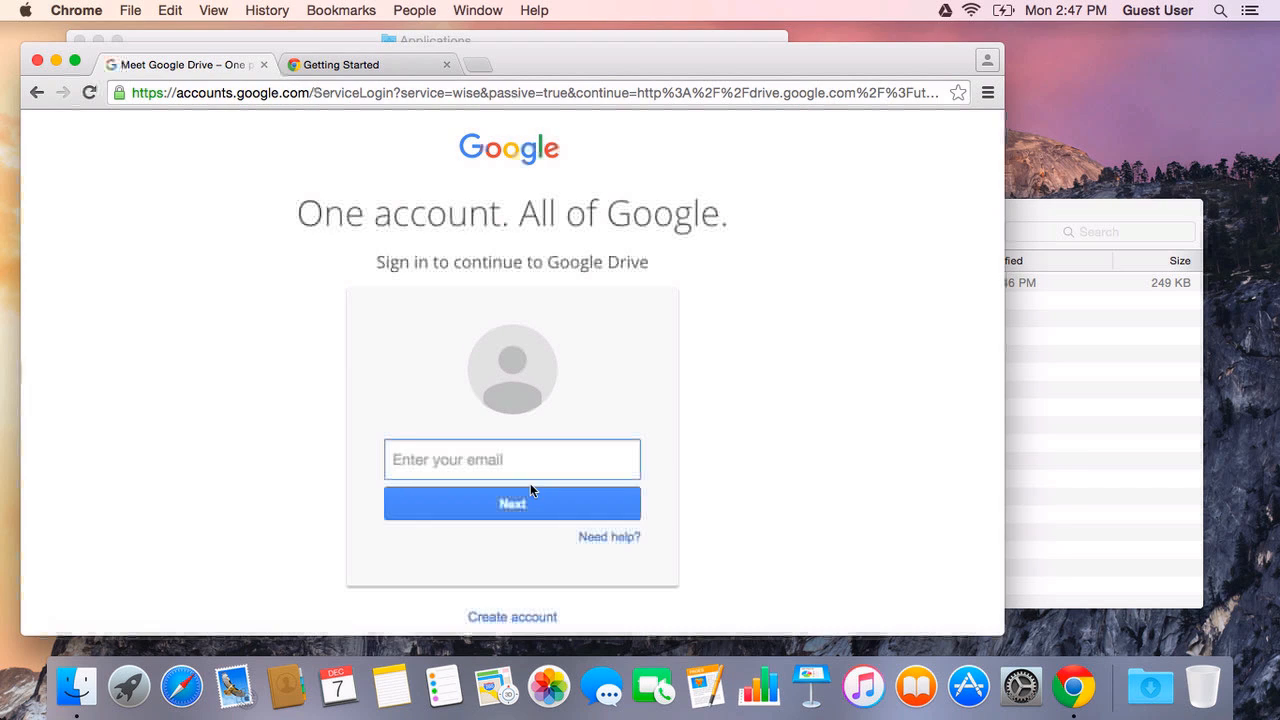
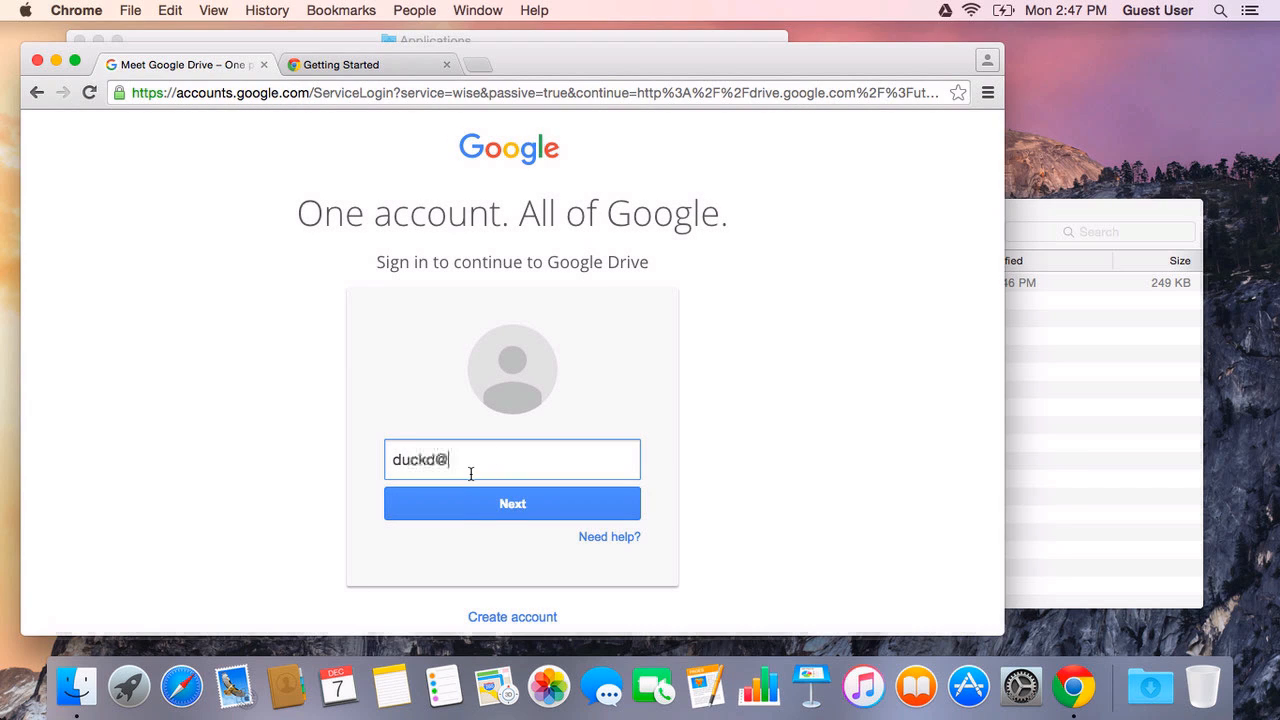
pyautogui.press('Return')
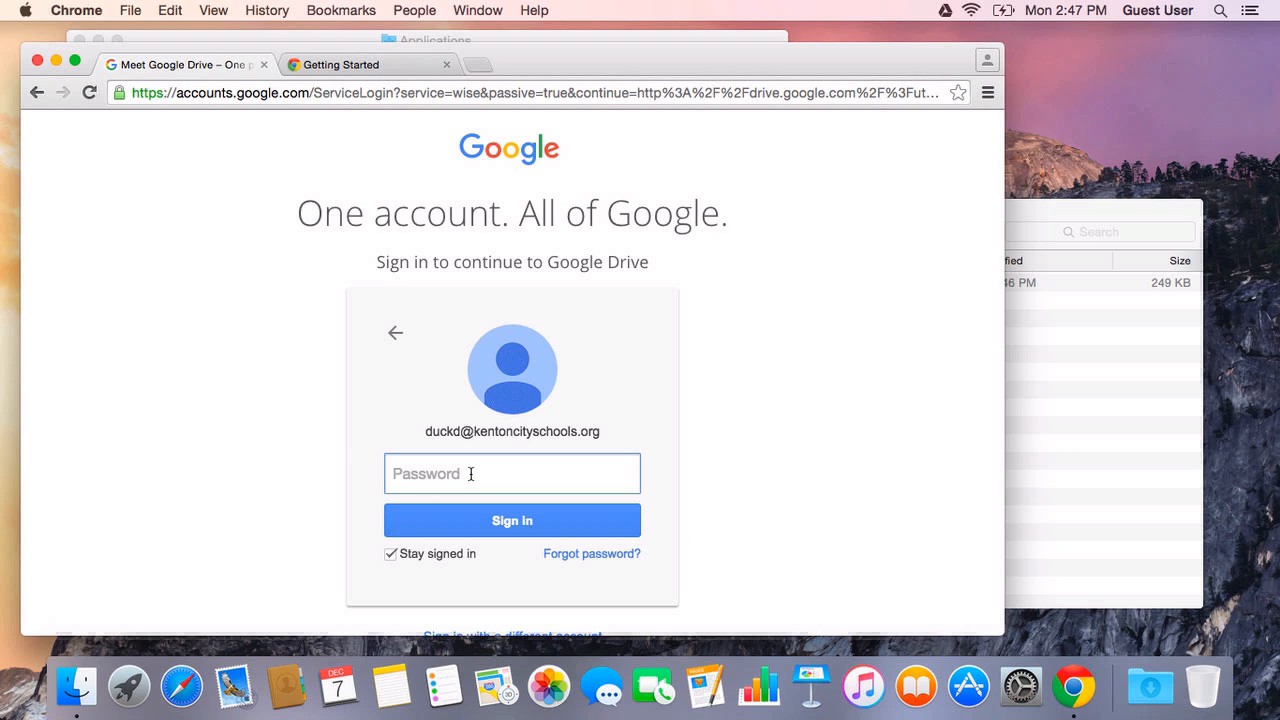
pyautogui.write('••••••••••')
pyautogui.press('Return')
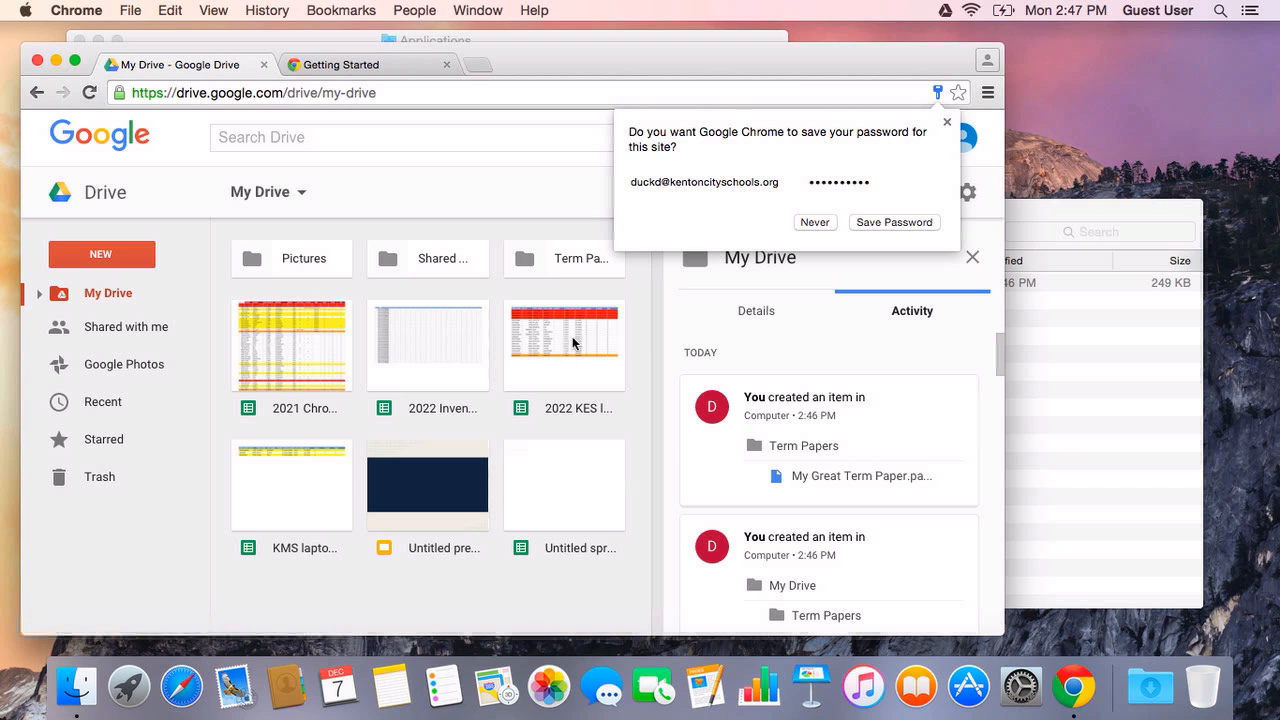
# Step: Dismiss the save-password offer and check the synced Google Drive folder in Finder
pyautogui.click(947, 122)
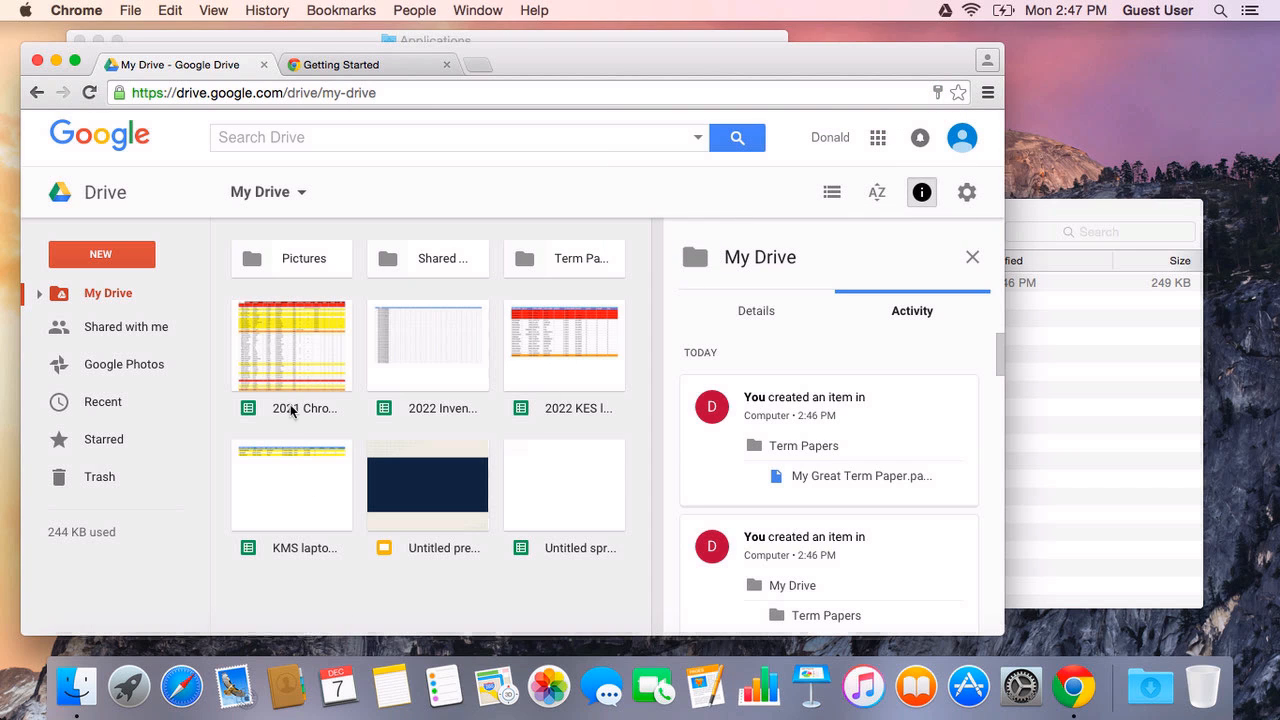
pyautogui.click(1121, 349)
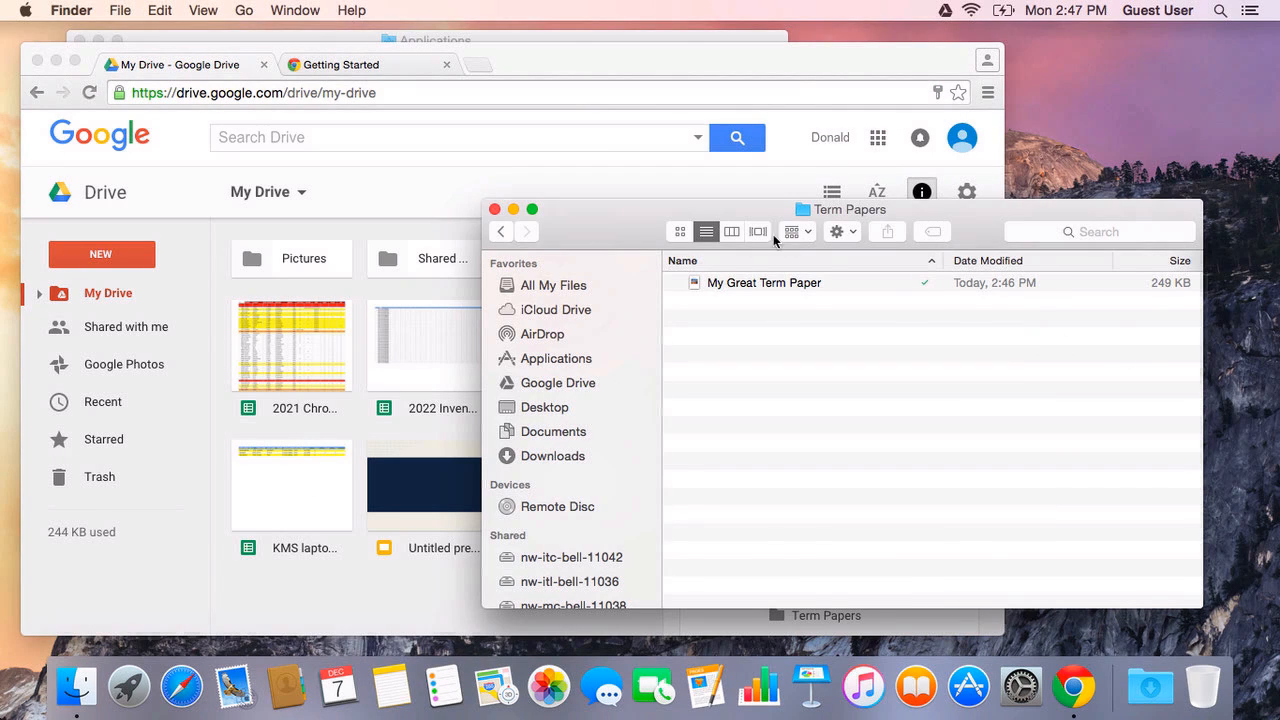
pyautogui.click(506, 380)
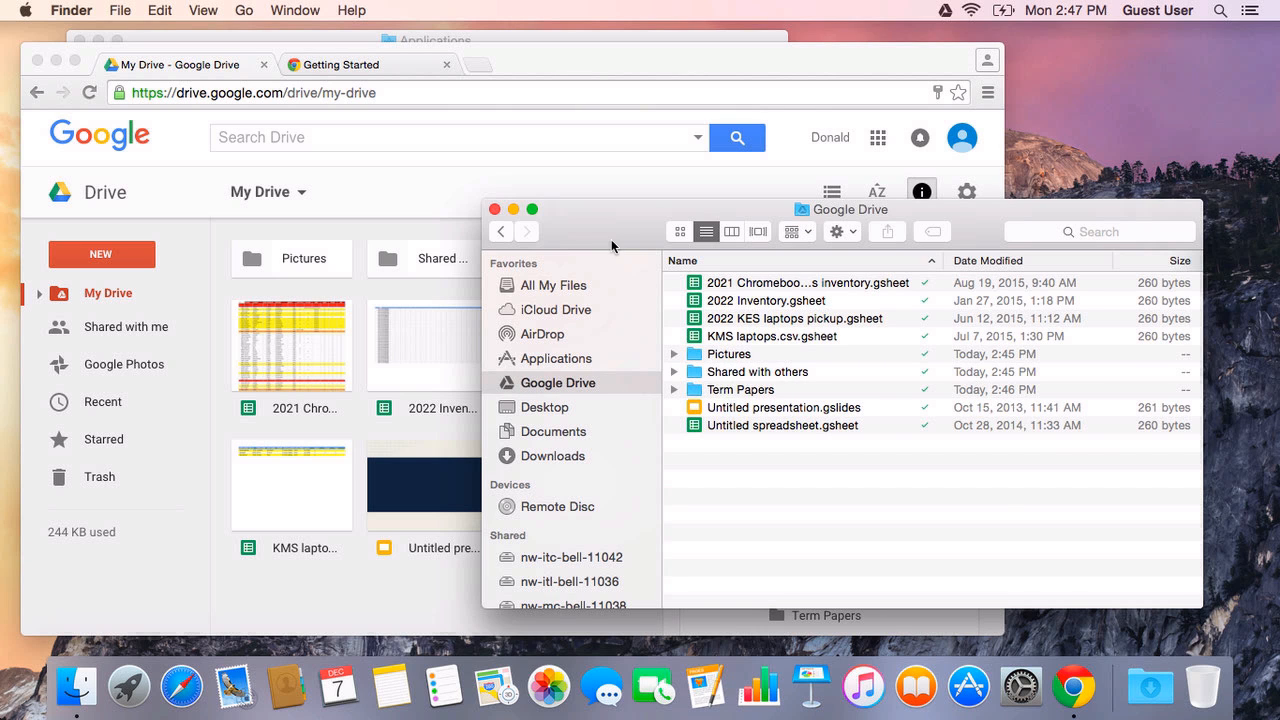
pyautogui.moveTo(612, 240); pyautogui.dragTo(670, 203)
pyautogui.click(410, 219)
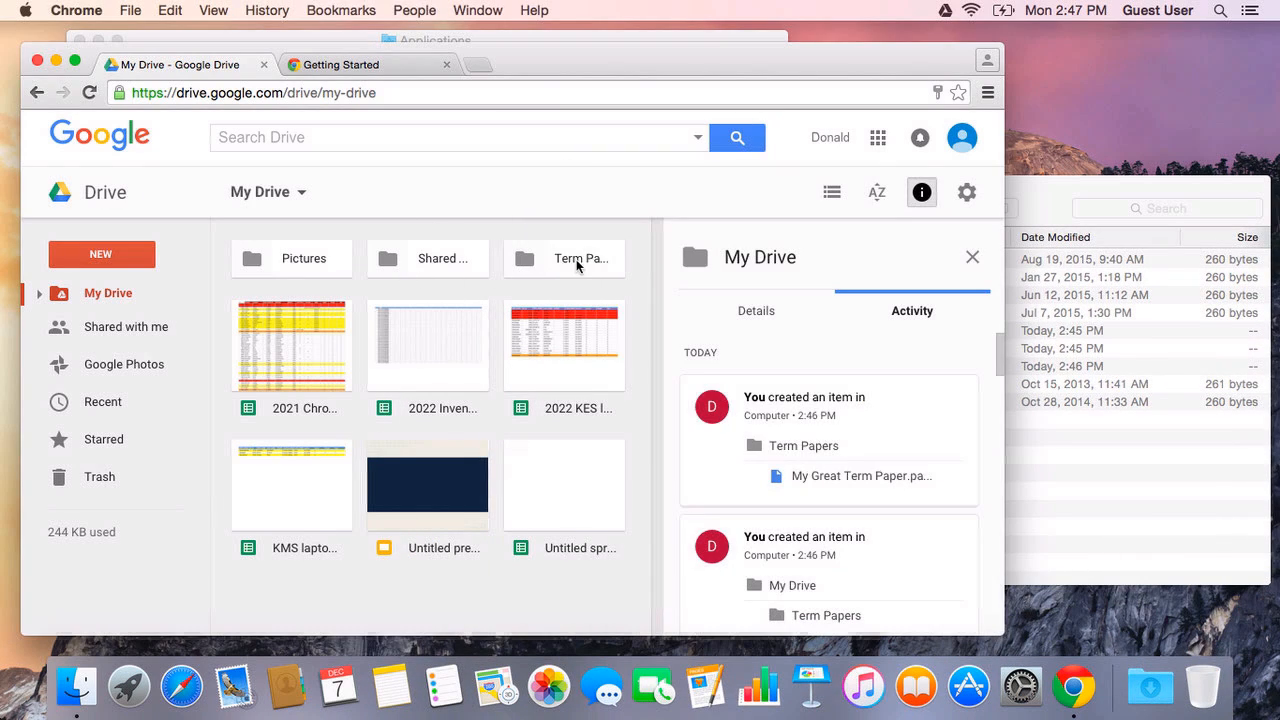
# Step: Open the Term Papers folder on the web and try previewing My Great Term Paper.pages
pyautogui.doubleClick(538, 260)
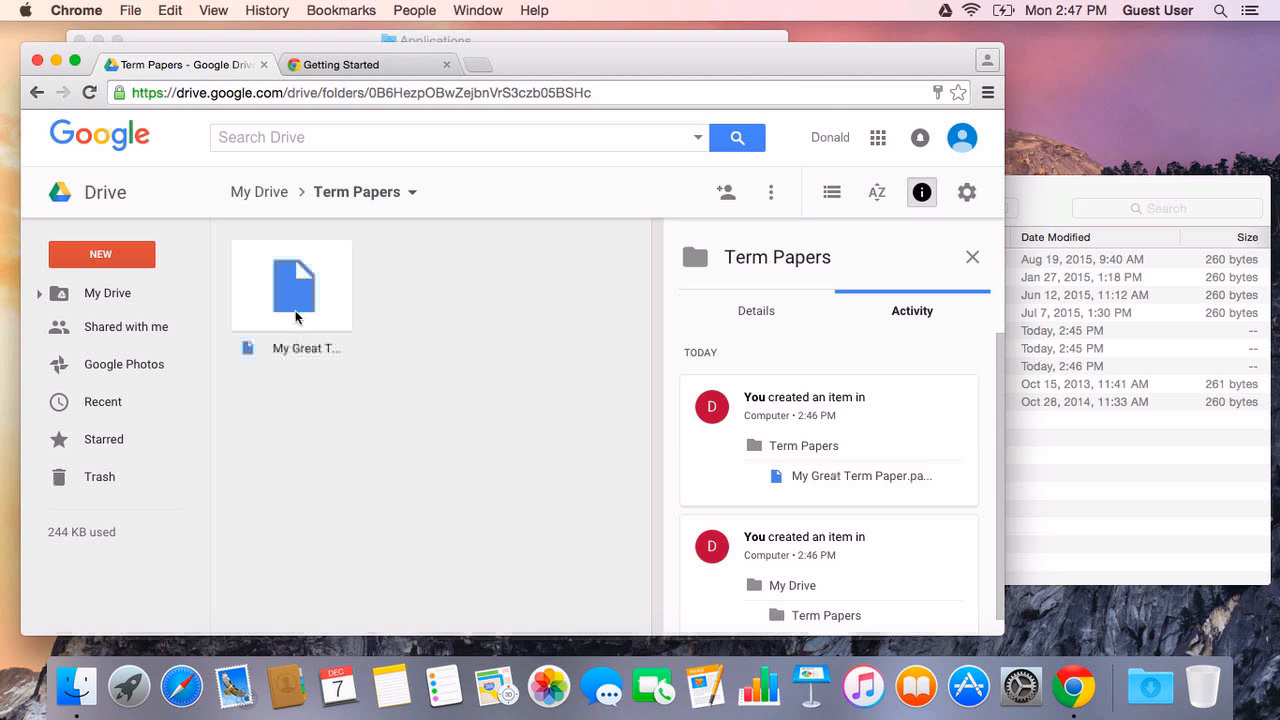
pyautogui.click(310, 316)
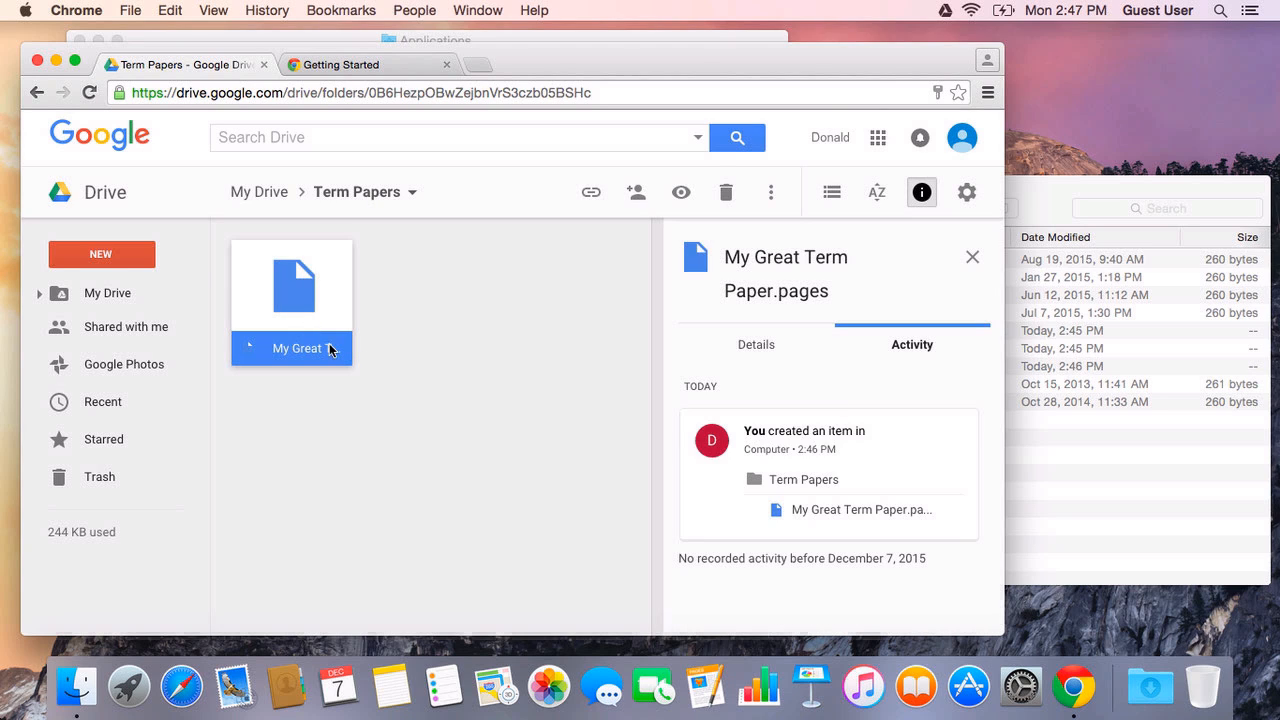
pyautogui.doubleClick(278, 318)
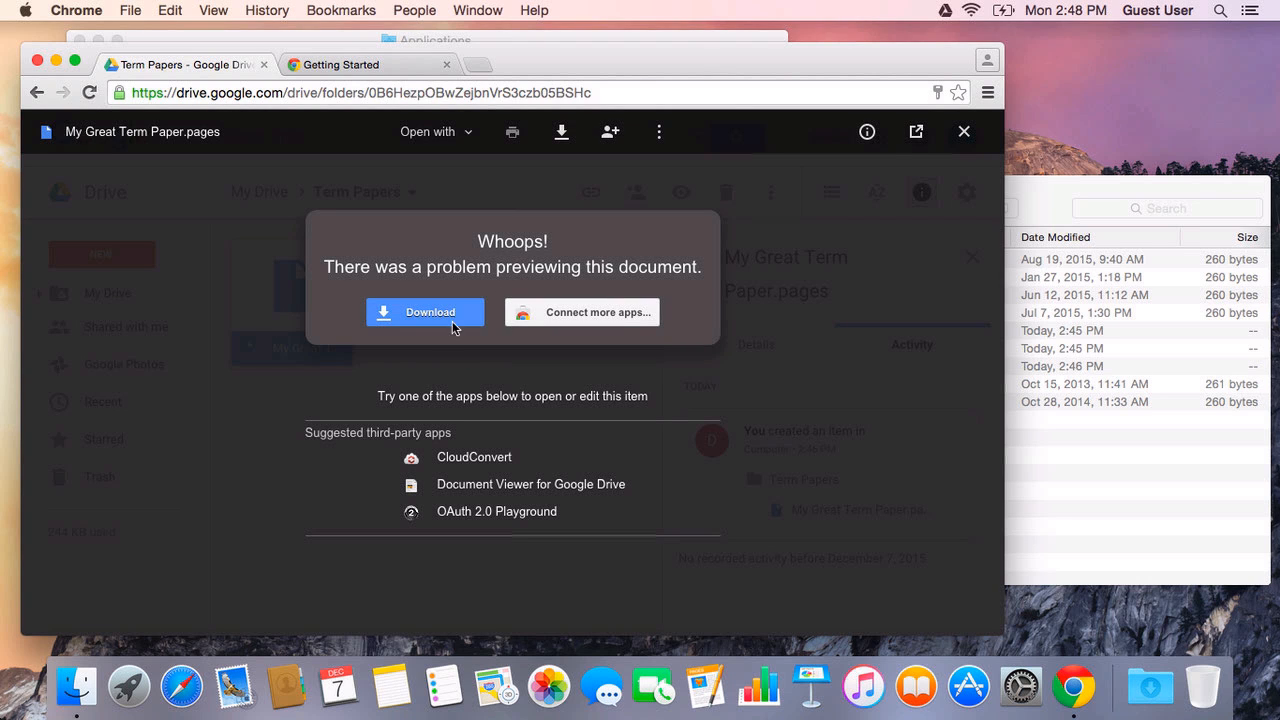
pyautogui.click(963, 131)
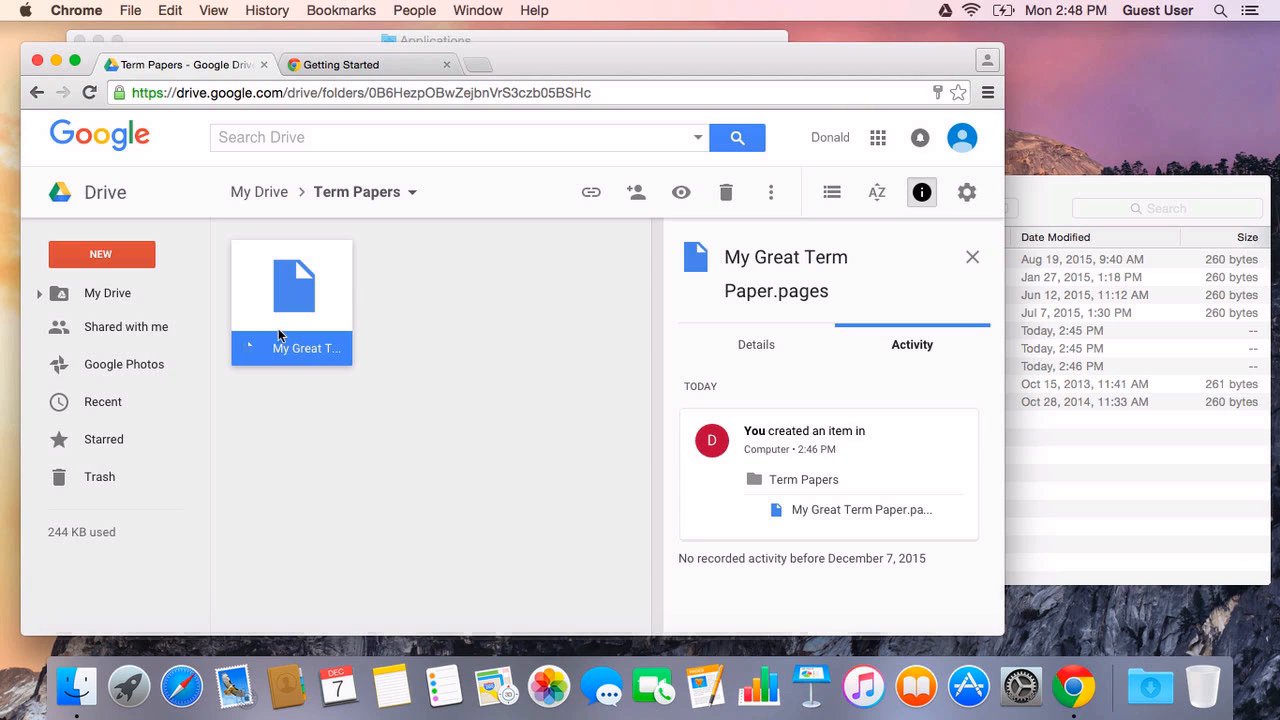
pyautogui.click(447, 376)
# Step: Return to My Drive in the Google Drive web page, glancing at Finder's Google Drive listing
pyautogui.click(245, 201)
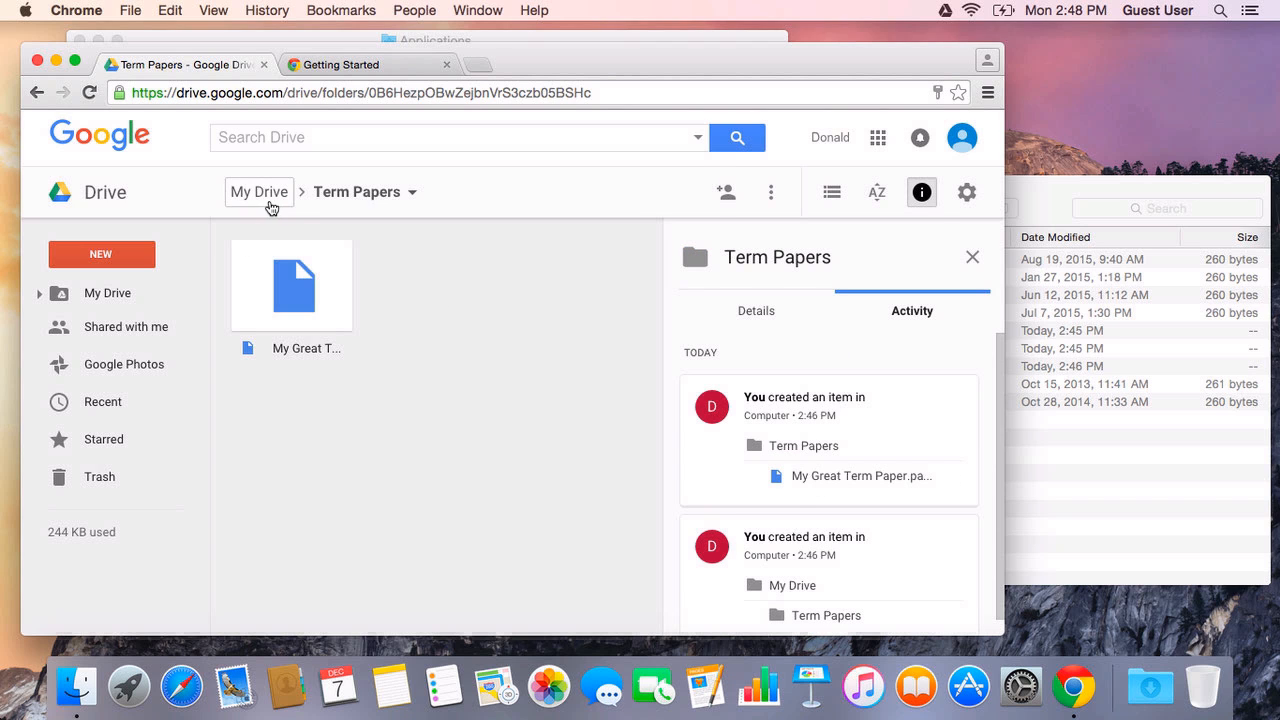
pyautogui.click(1063, 435)
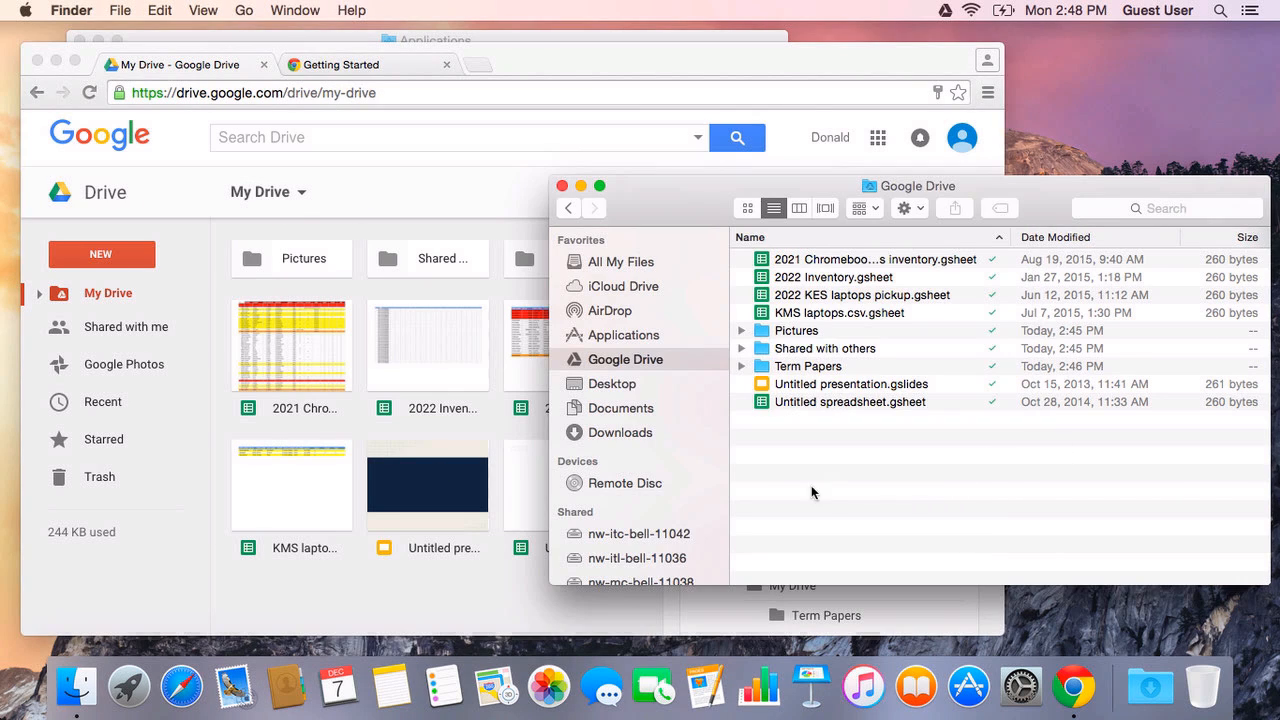
pyautogui.click(389, 616)
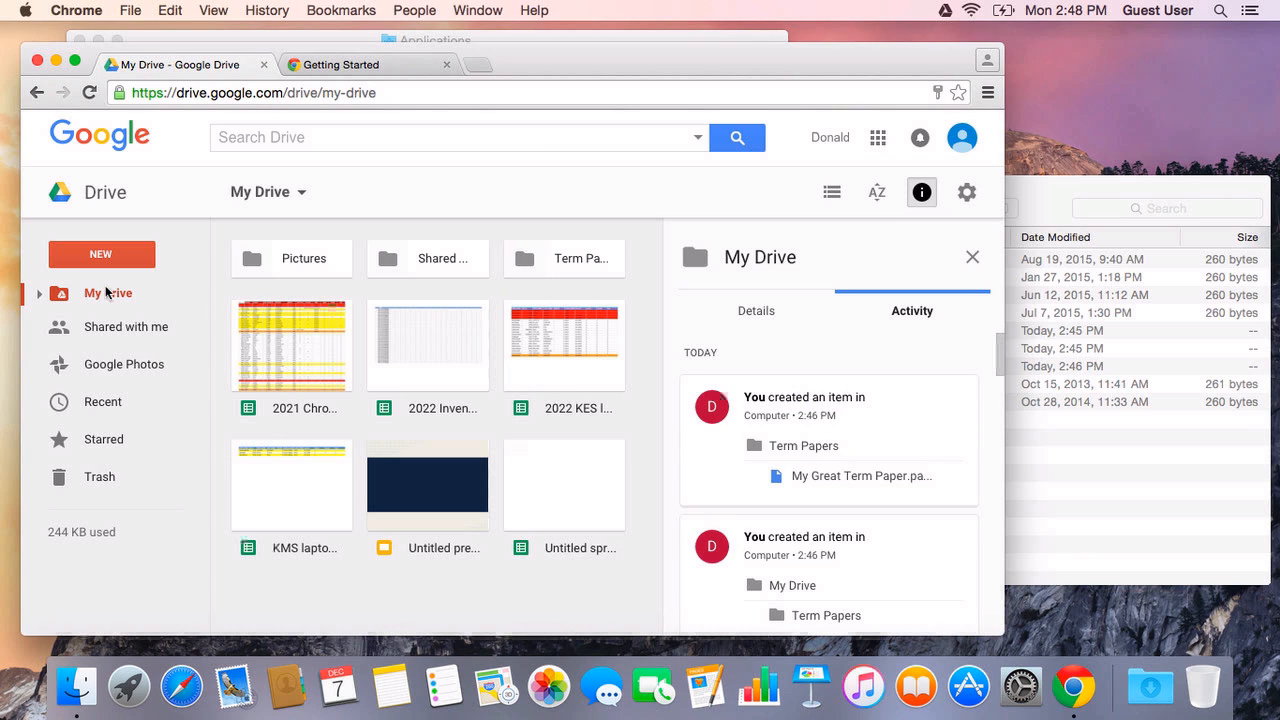
# Step: Create a new web folder named 'A Great New Folder' in My Drive, then bring Finder forward
pyautogui.click(100, 256)
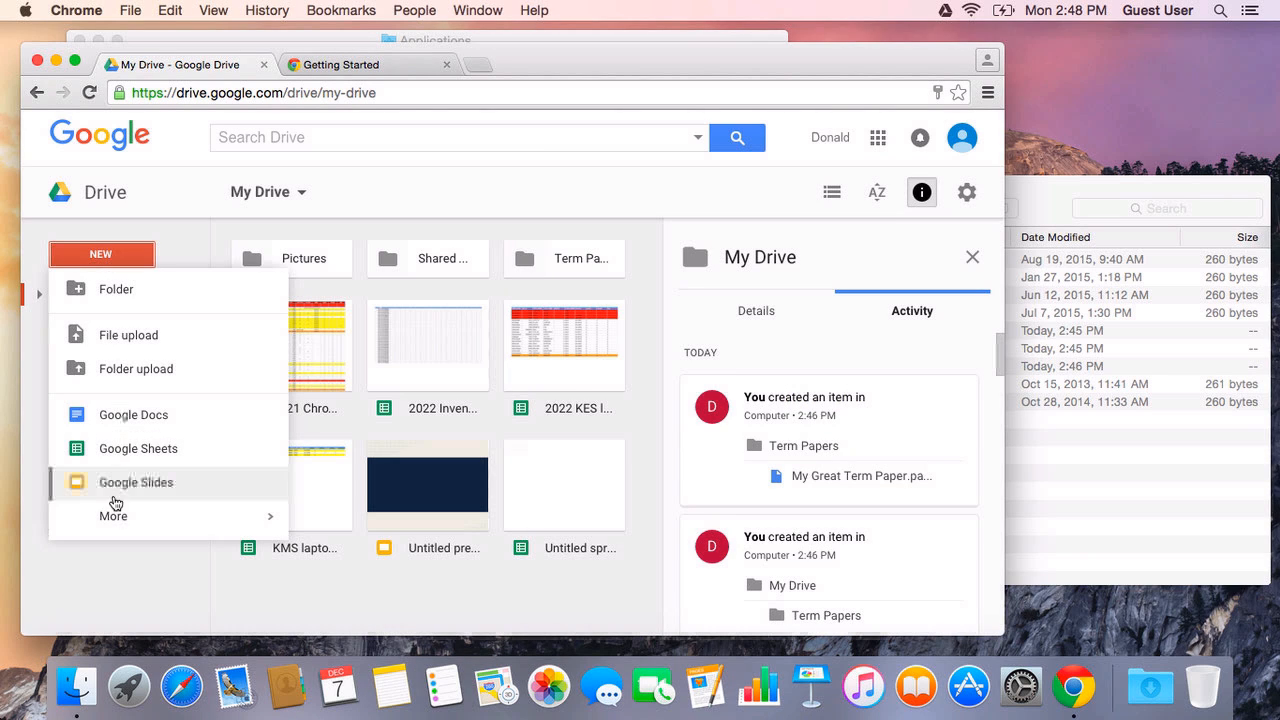
pyautogui.click(115, 288)
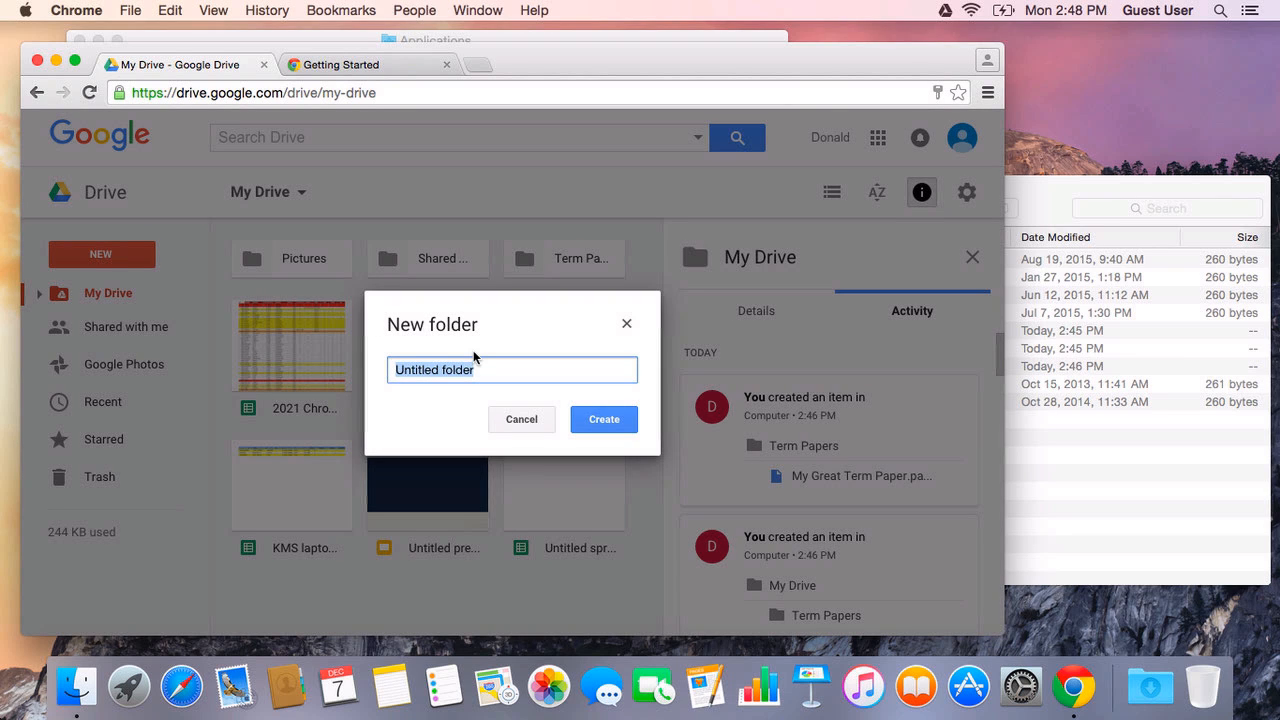
pyautogui.write('A Great New')
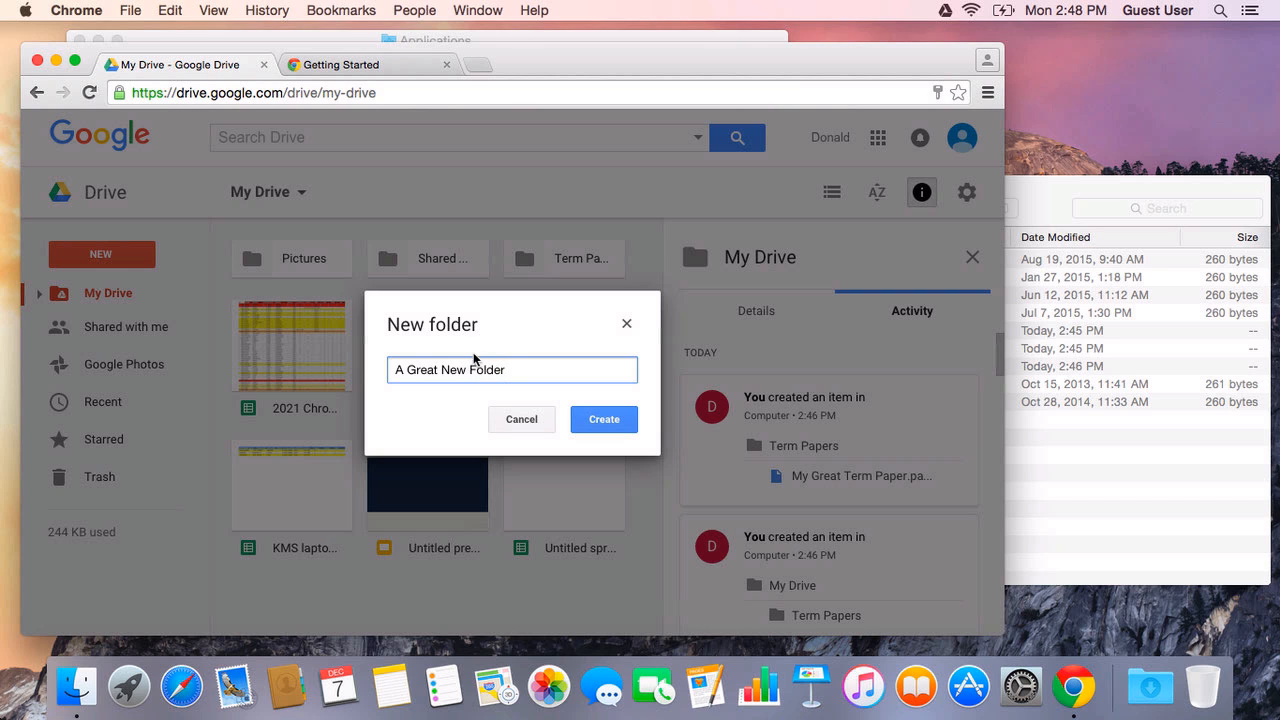
pyautogui.click(590, 420)
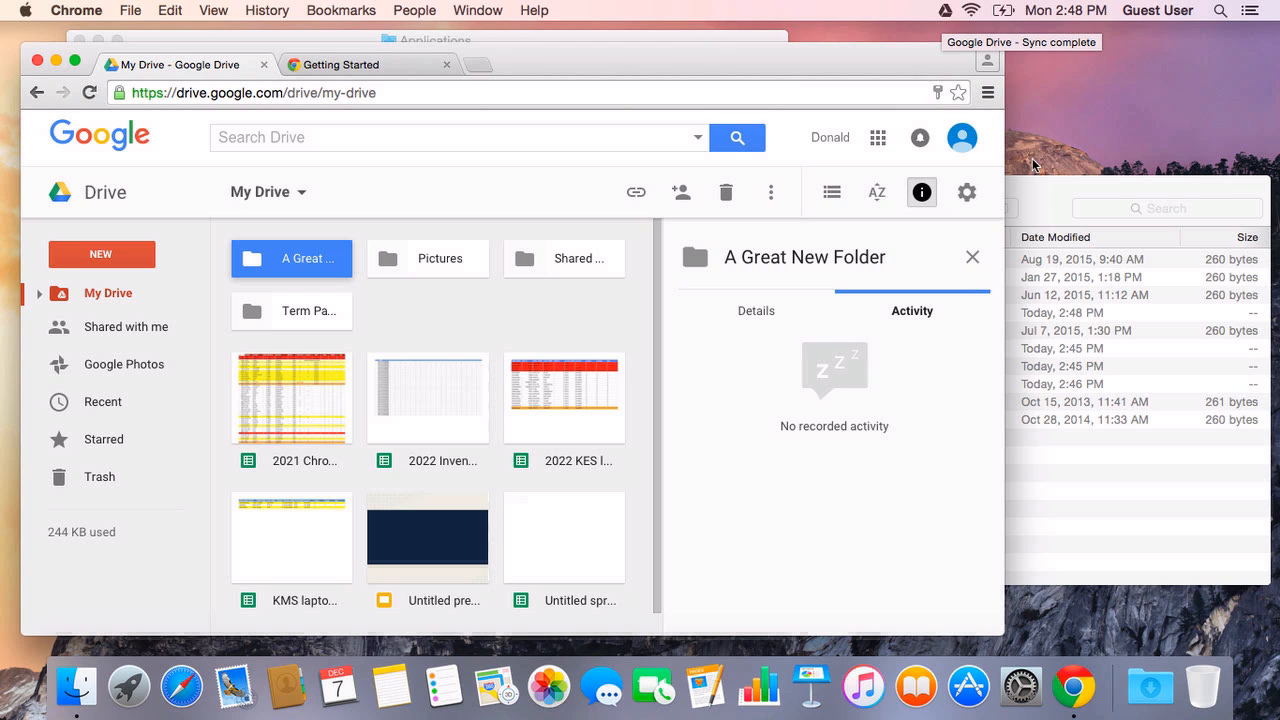
pyautogui.click(1035, 190)
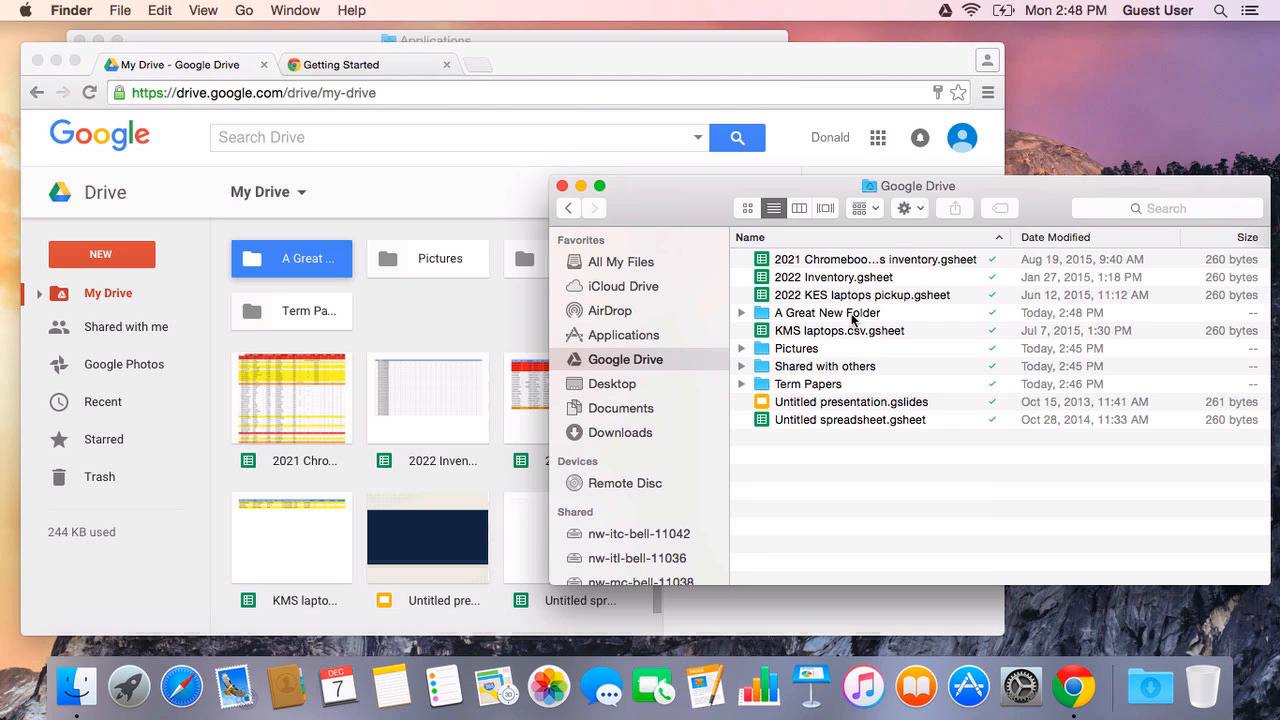
# Step: Open the synced 'A Great New Folder' in Finder, then close it and the Applications window
pyautogui.doubleClick(852, 318)
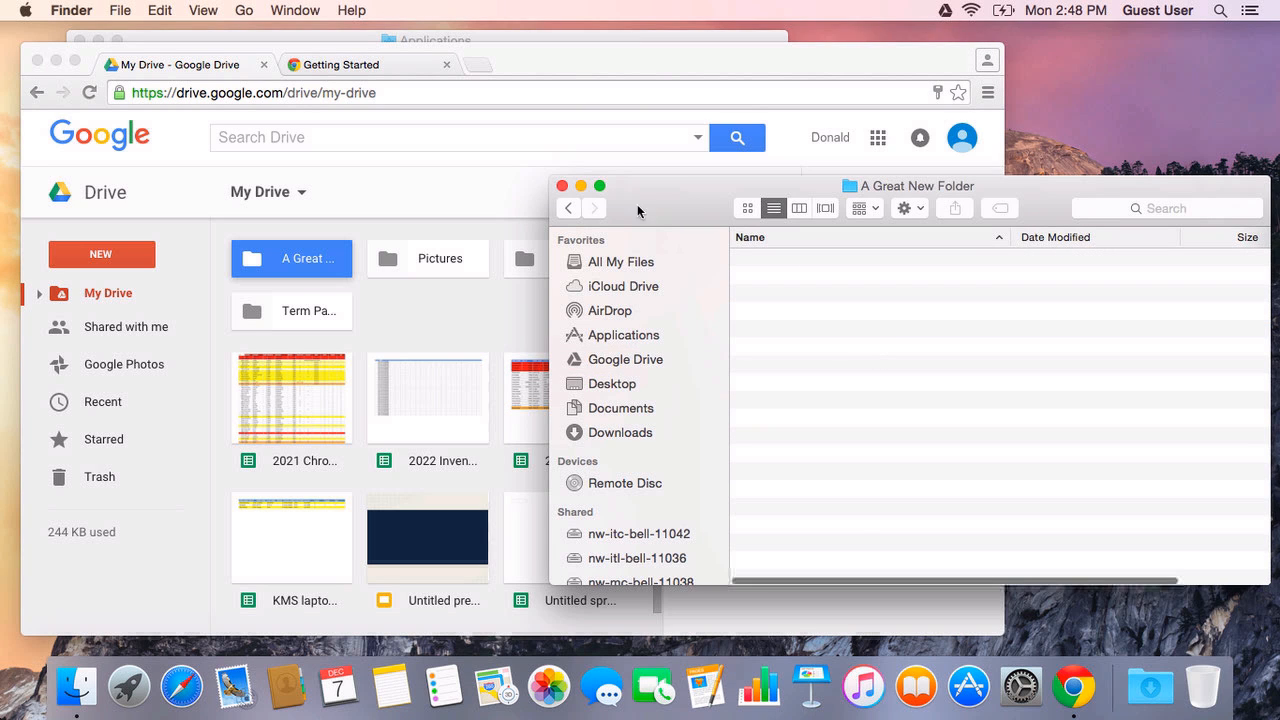
pyautogui.click(560, 186)
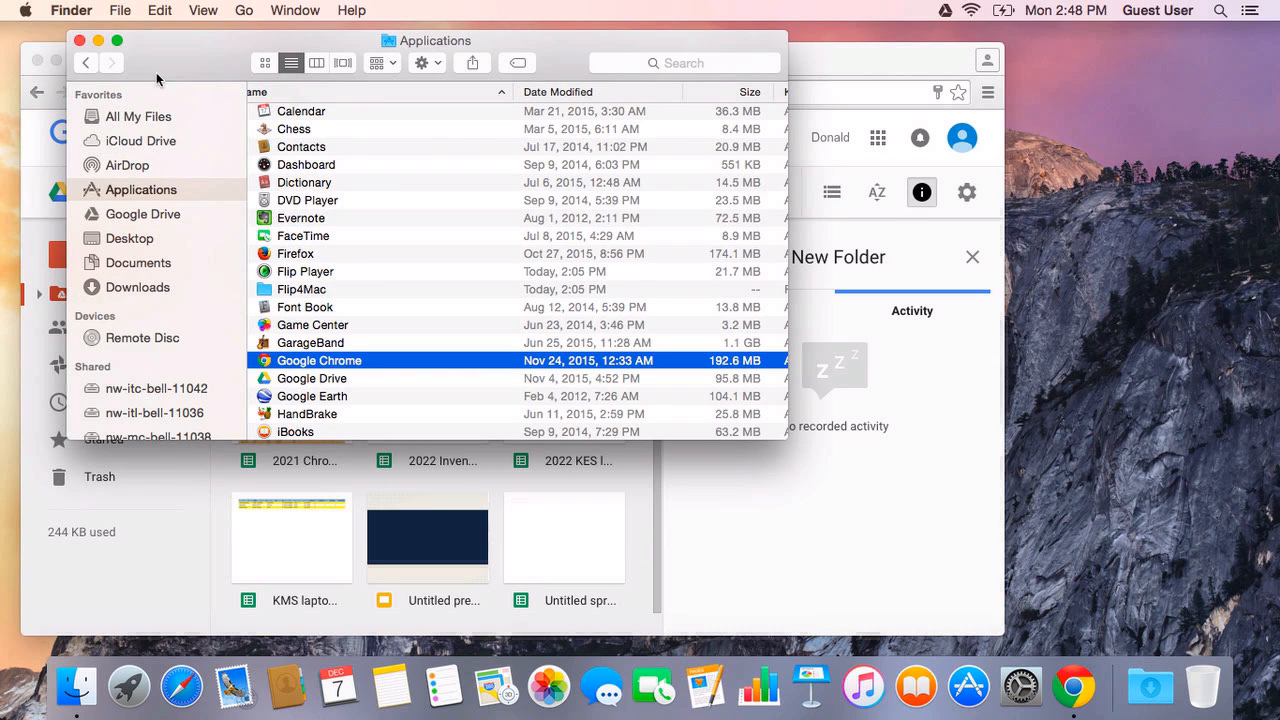
pyautogui.click(81, 41)
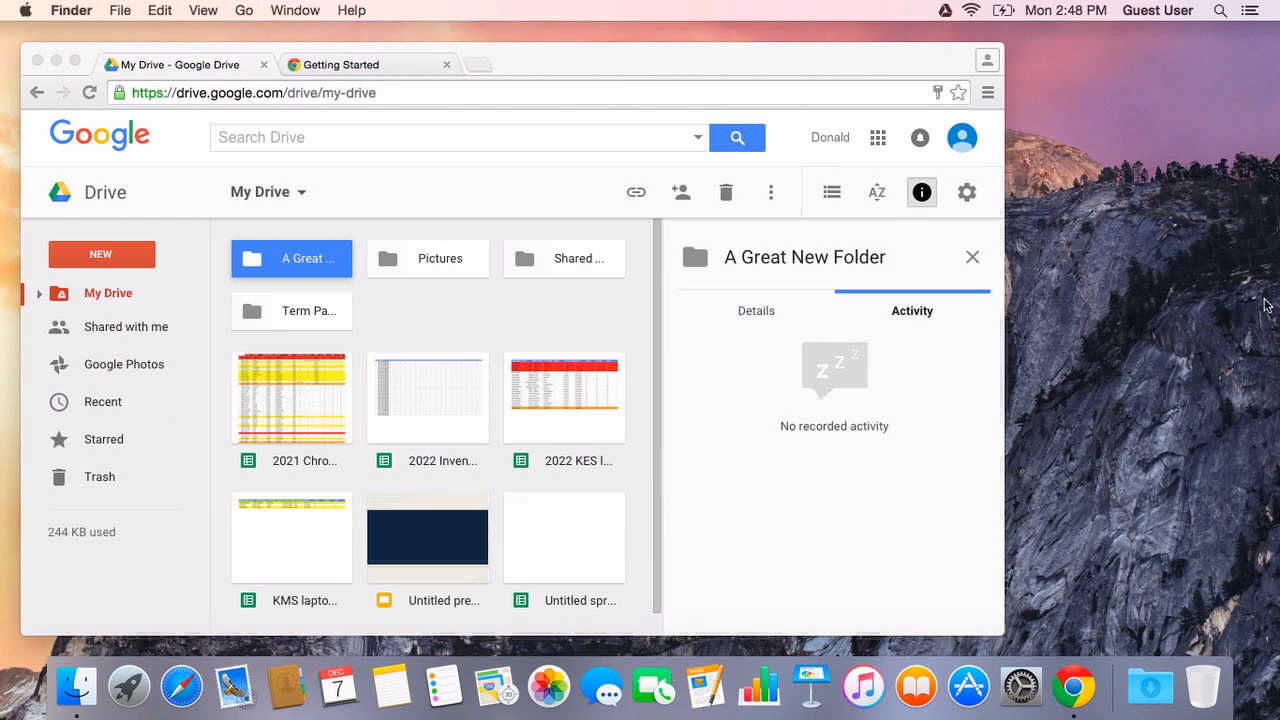
# Step: In a new Finder window, view Google Drive, then the empty Documents and Desktop folders
pyautogui.press('super+n')
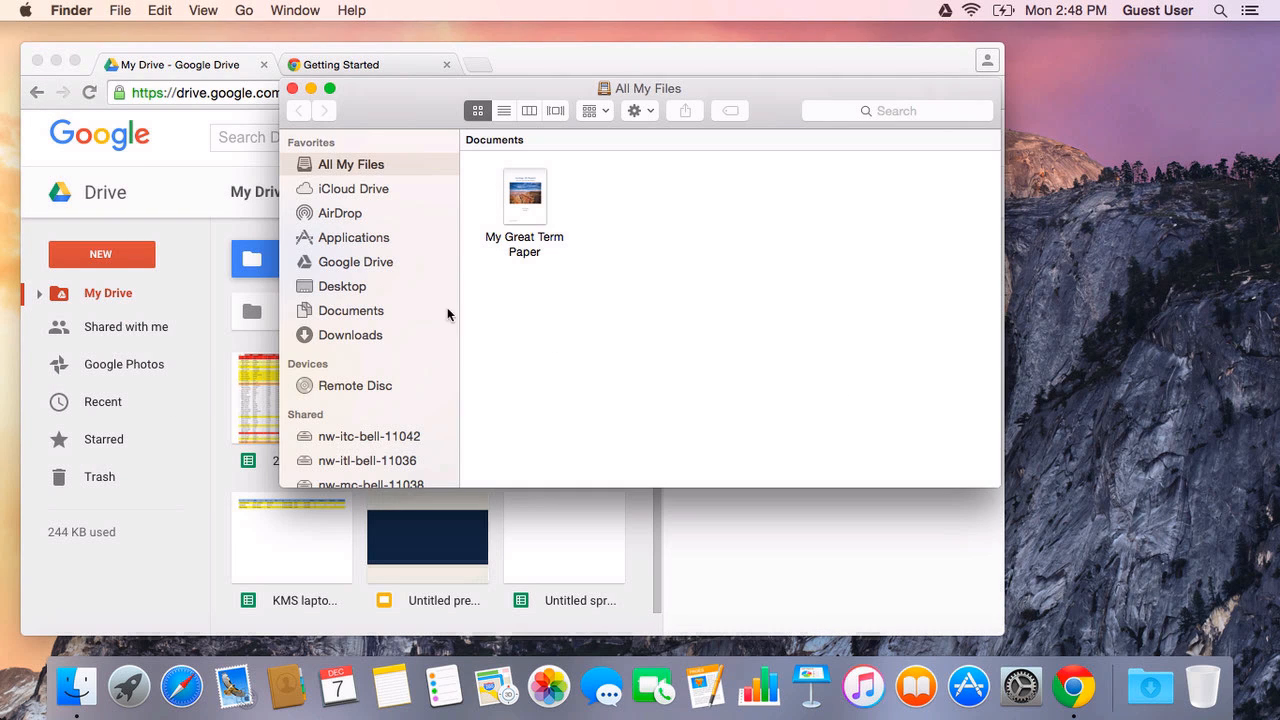
pyautogui.click(351, 258)
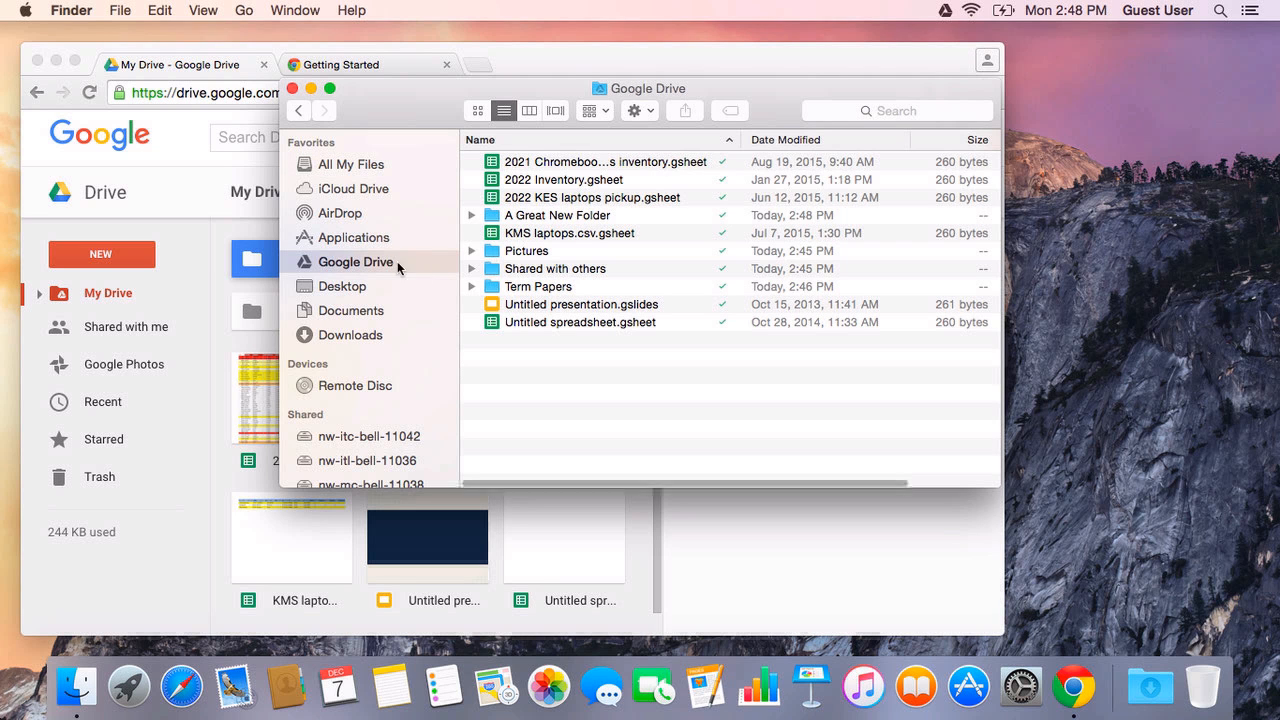
pyautogui.moveTo(414, 97); pyautogui.dragTo(545, 119)
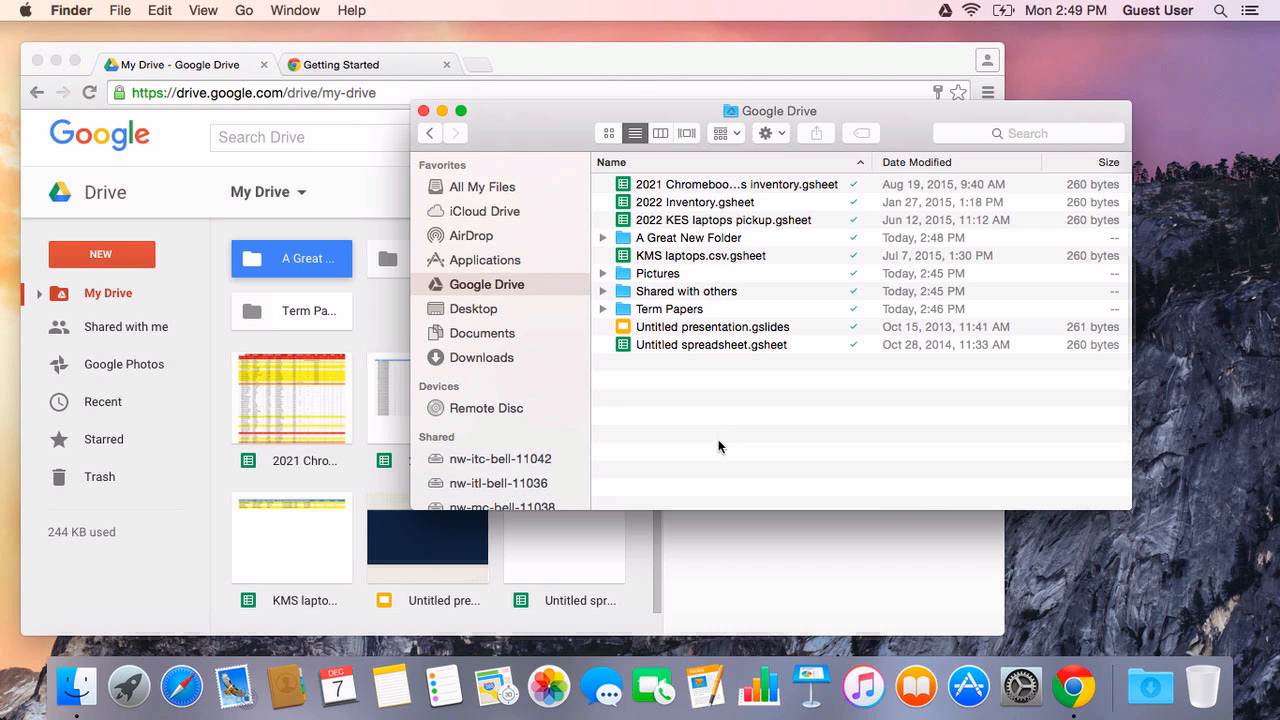
pyautogui.click(458, 333)
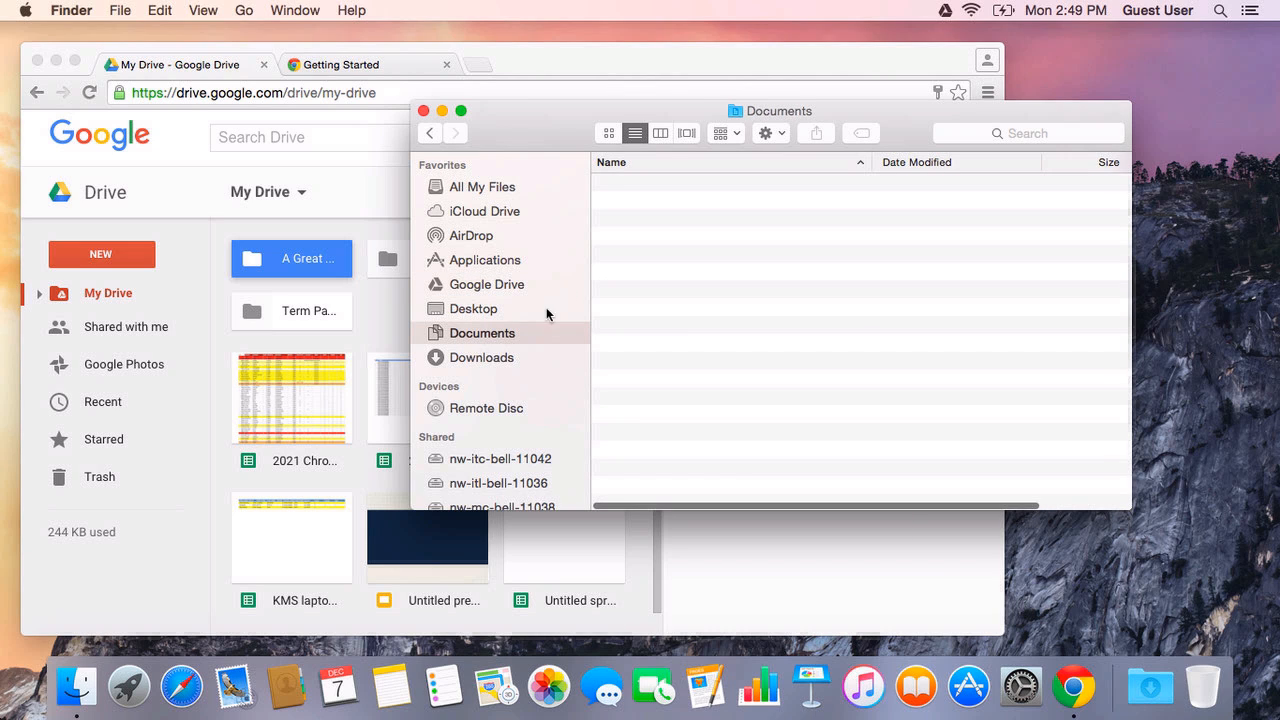
pyautogui.click(472, 310)
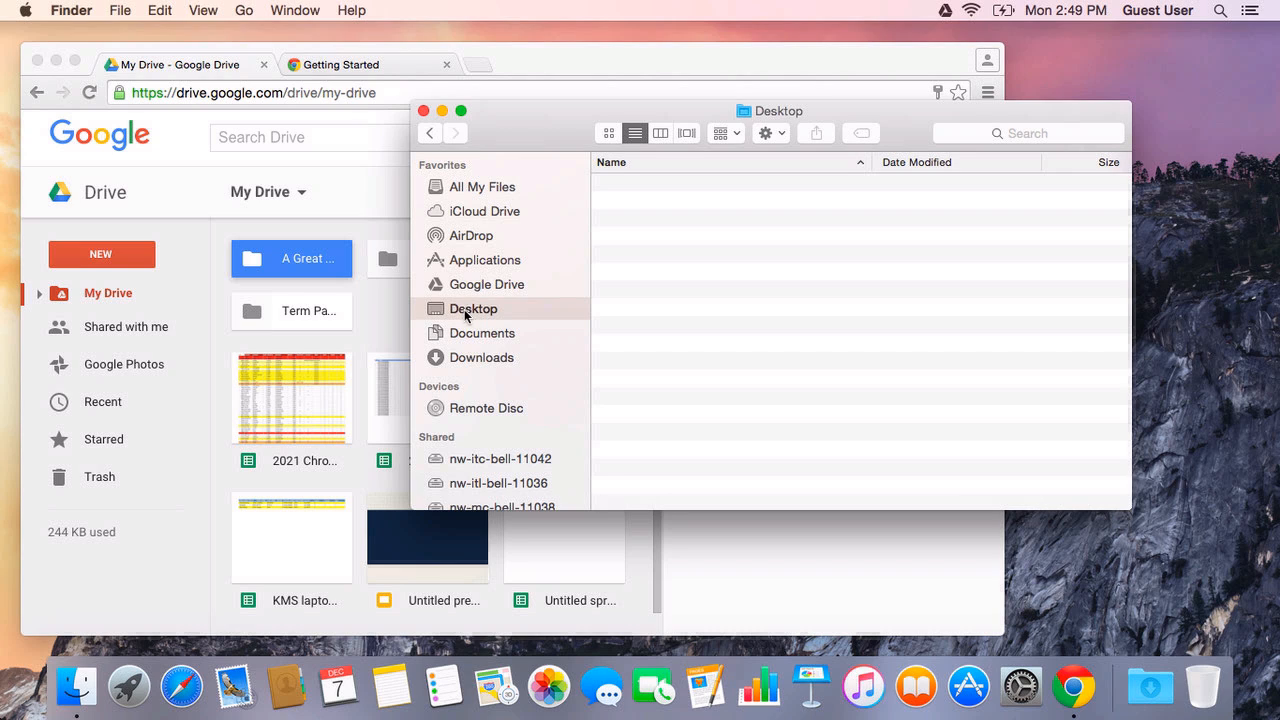